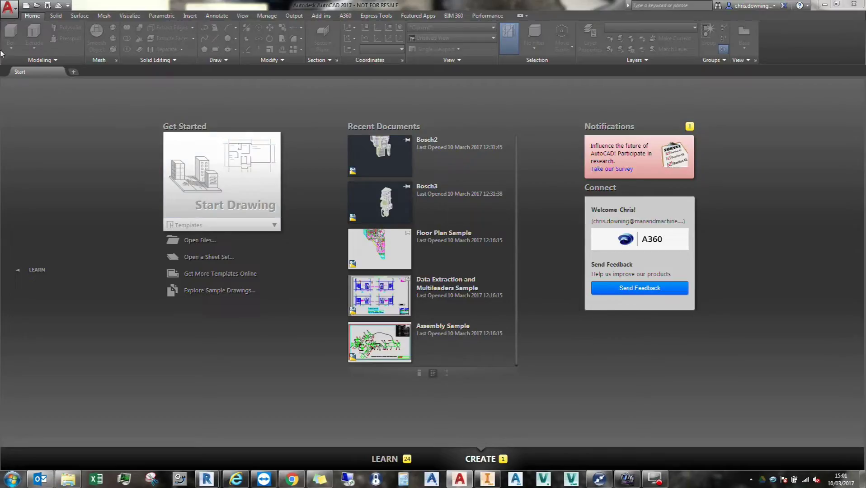
Step: Start a new drawing and accept decimal length units with millimeters as the insertion scale
left_click(8, 7)
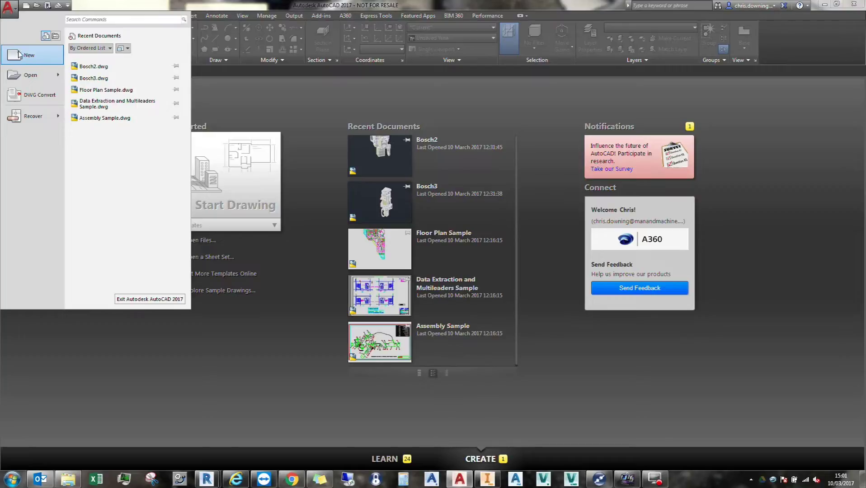
left_click(247, 166)
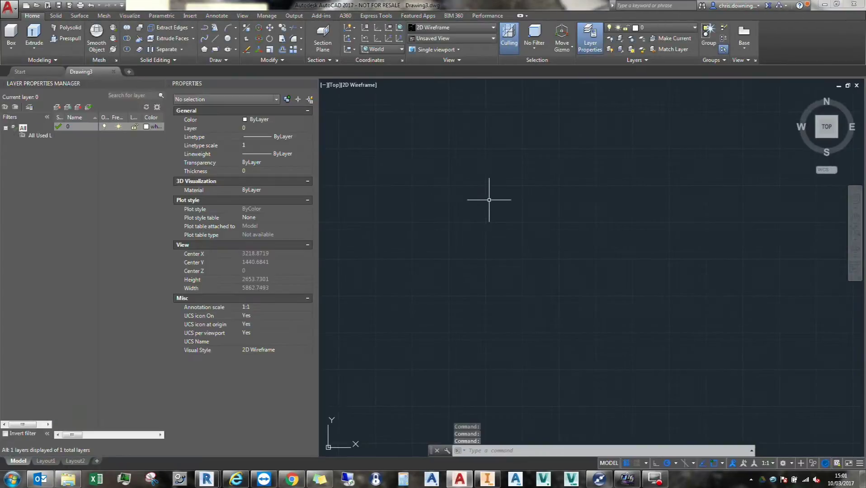
type("units")
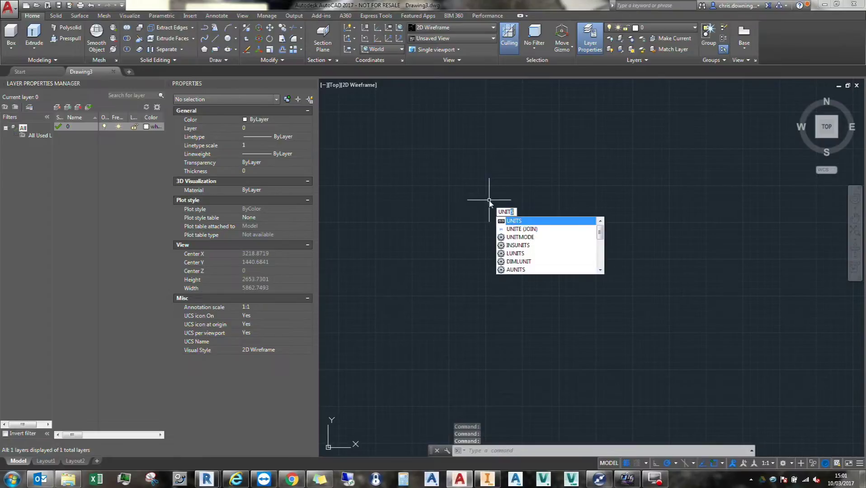
key("Return")
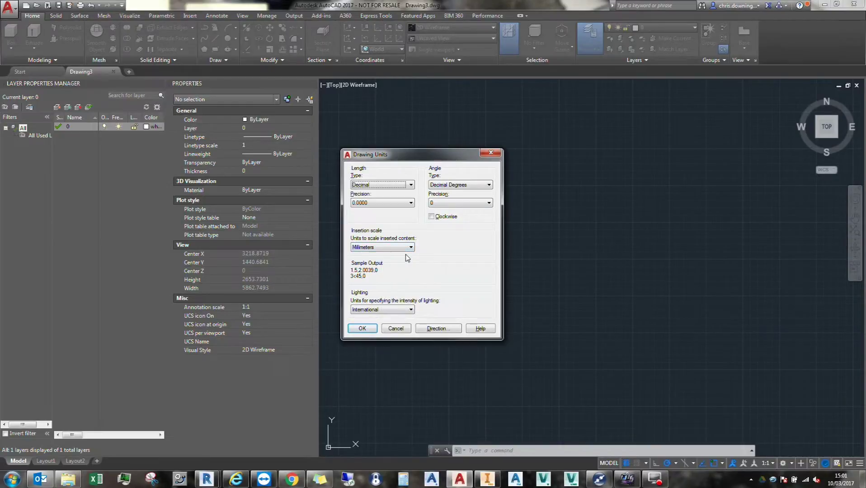
left_click(363, 329)
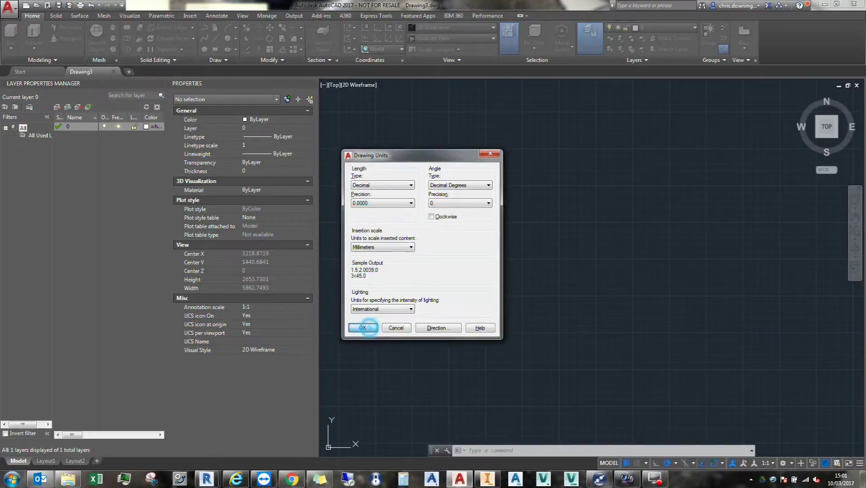
Step: Import the STEP file Adams Pump.stp from the desktop into the drawing and dismiss the background processing notice
left_click(9, 7)
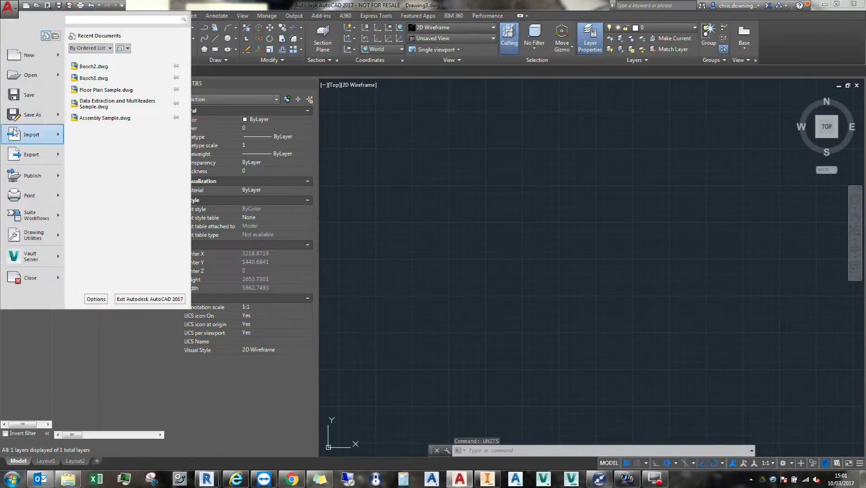
mouse_move(23, 137)
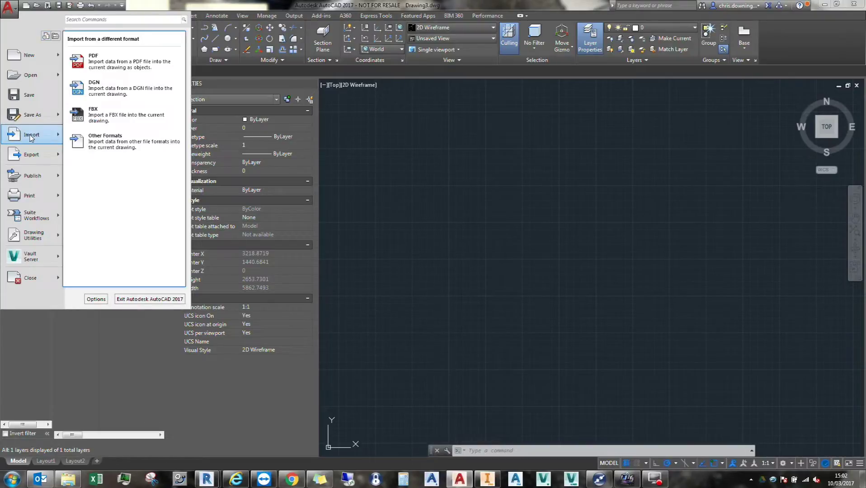
left_click(129, 142)
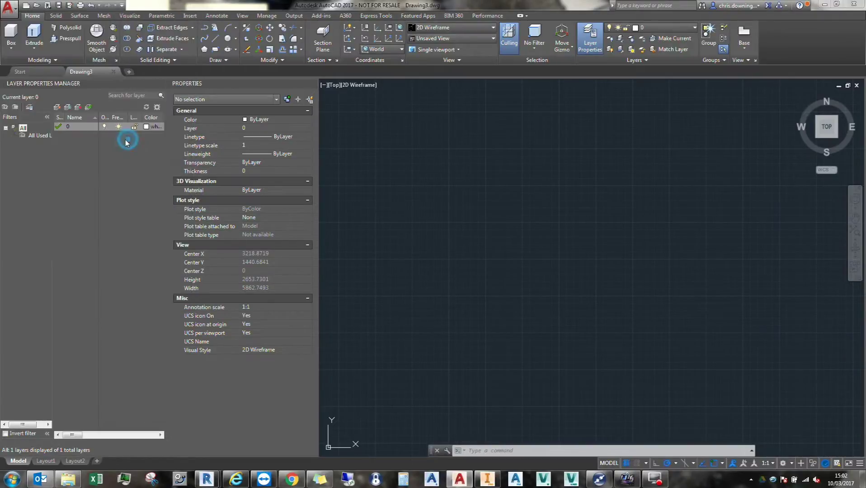
left_click(433, 338)
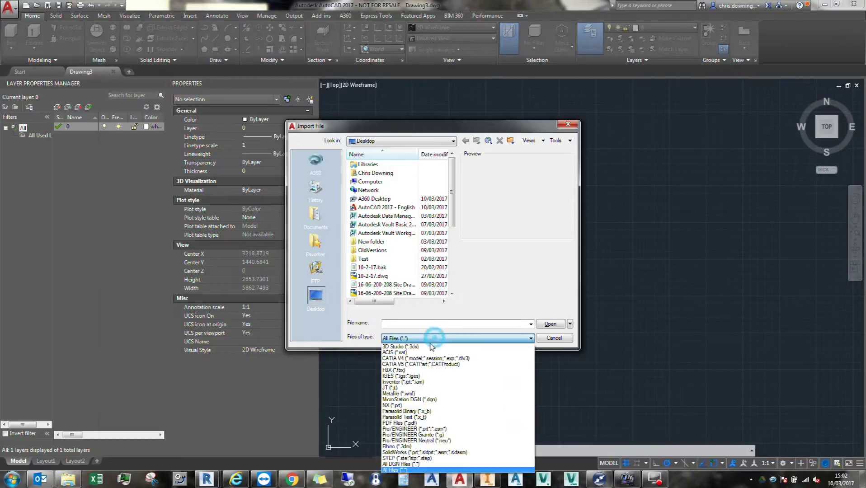
left_click(431, 457)
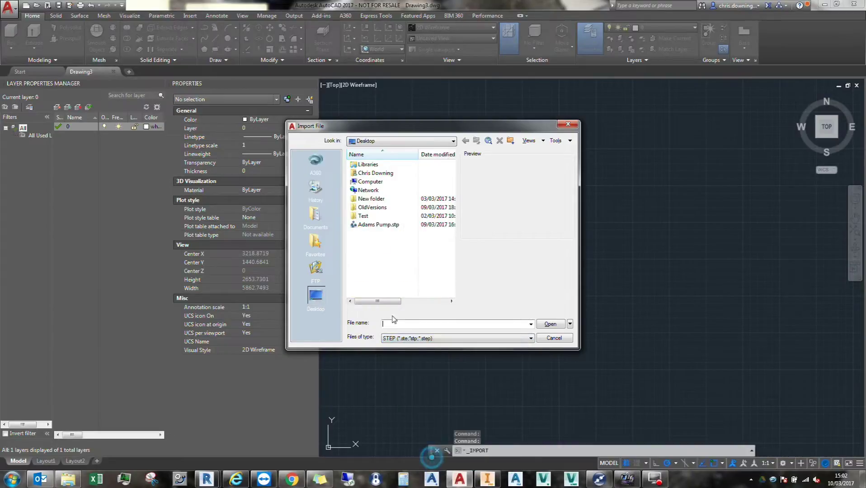
left_click(378, 224)
left_click(550, 324)
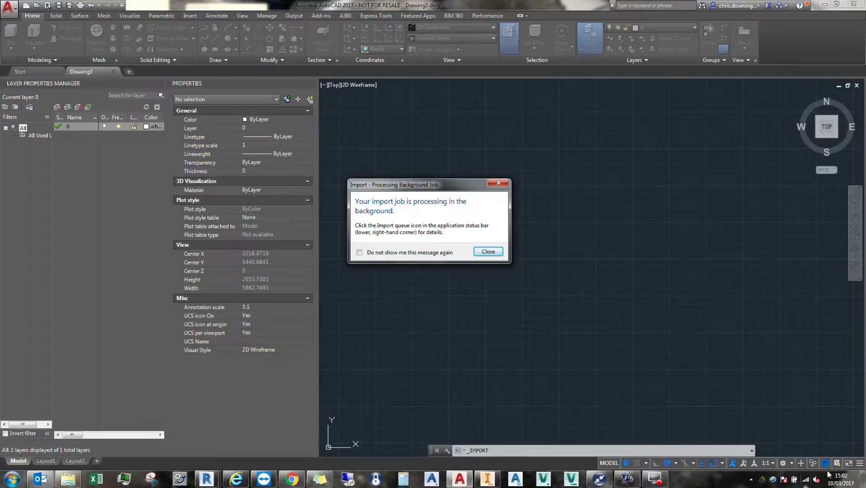
left_click(487, 252)
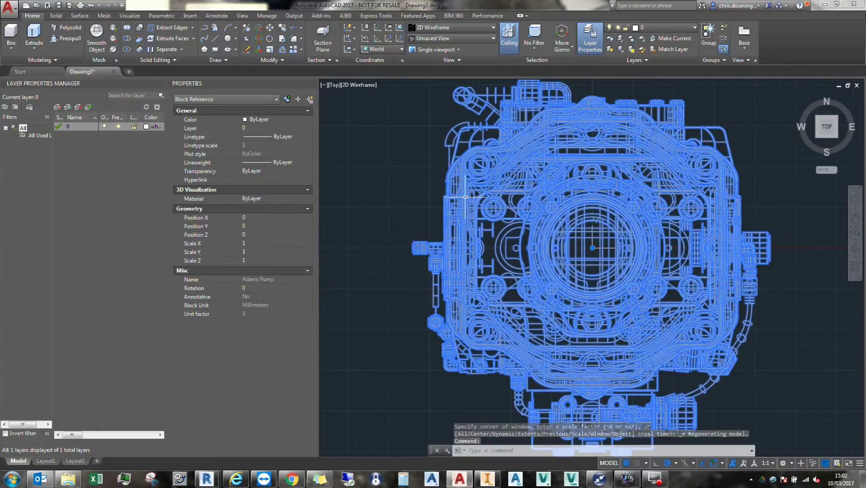
Step: Show the imported pump in the SW Isometric view with the Conceptual visual style
key("Escape")
scroll(719, 352, "down", 2)
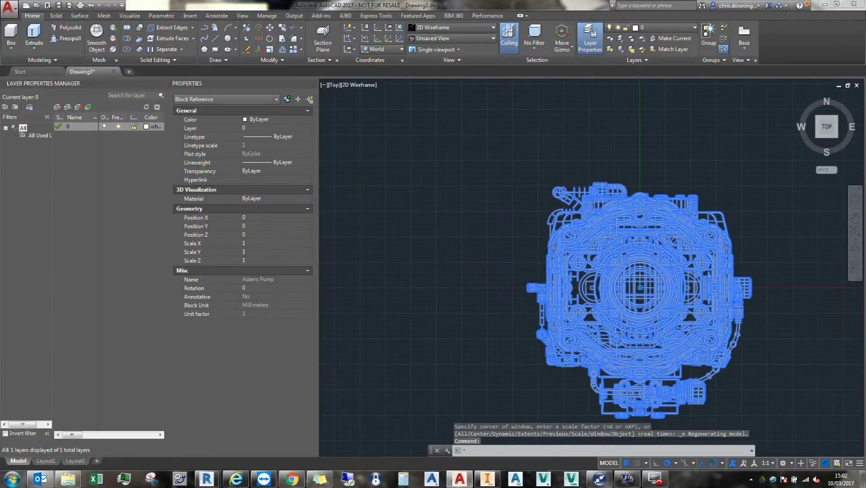
left_click_drag(826, 126, 795, 118)
left_click(820, 134)
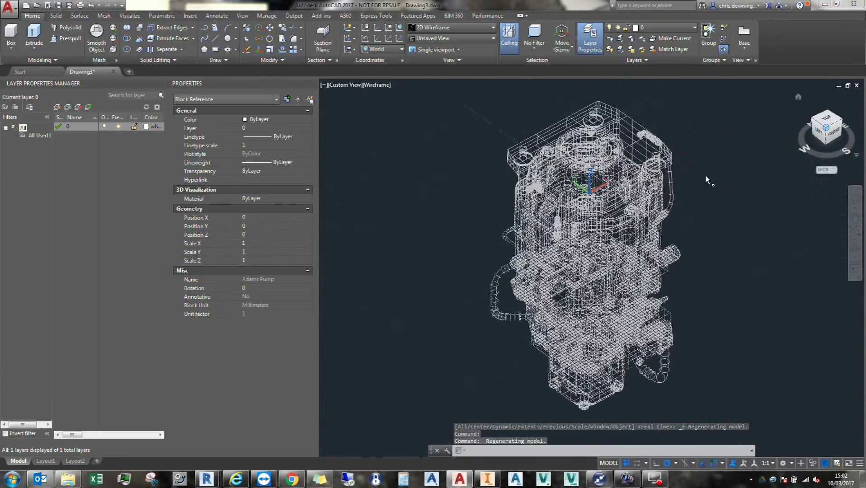
left_click(373, 86)
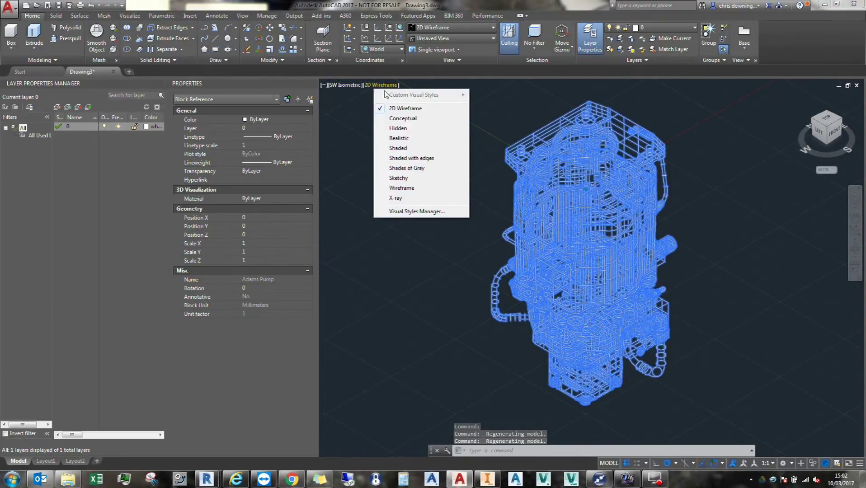
left_click(402, 119)
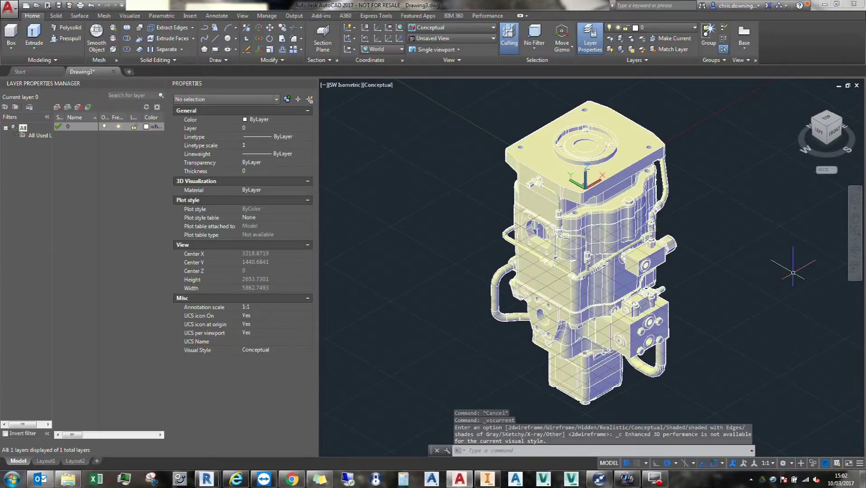
Step: Dock the floating command line beneath the drawing area
middle_click_drag(797, 267, 721, 266, "shift")
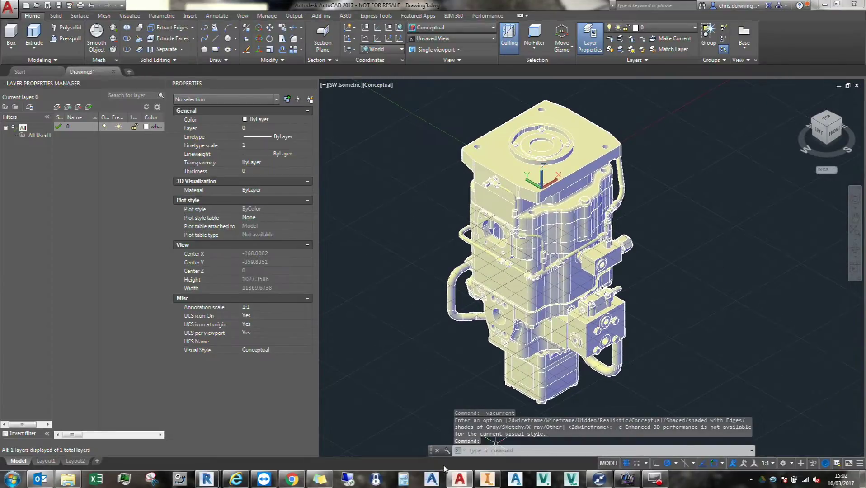
left_click_drag(429, 451, 429, 455)
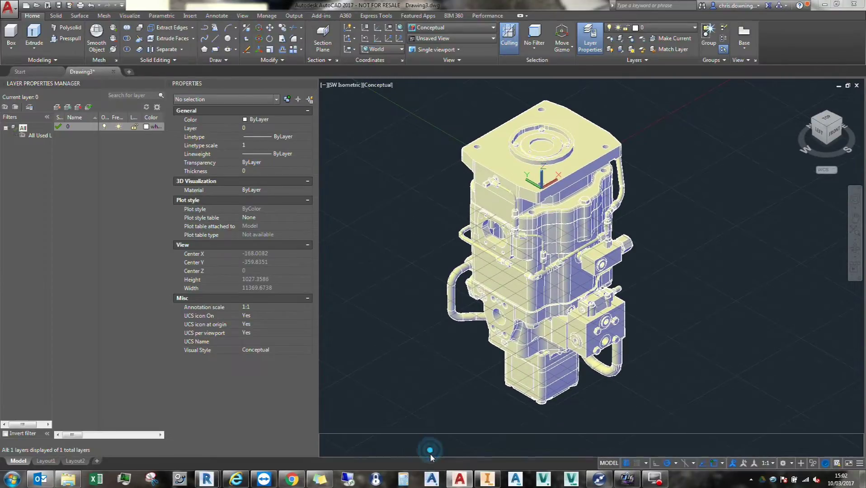
mouse_move(461, 371)
middle_mouse_down("shift")
mouse_move(474, 347)
mouse_move(461, 359)
middle_mouse_up("shift")
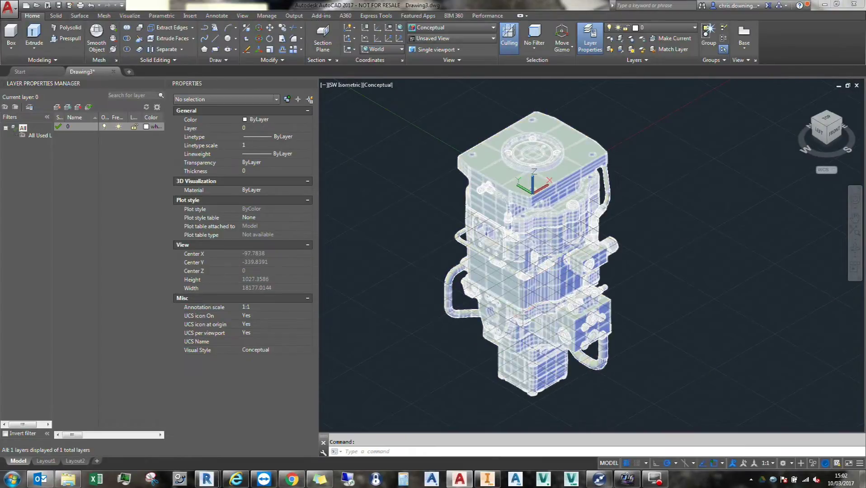
Step: Explode the imported pump block into its individual surfaces
mouse_move(532, 188)
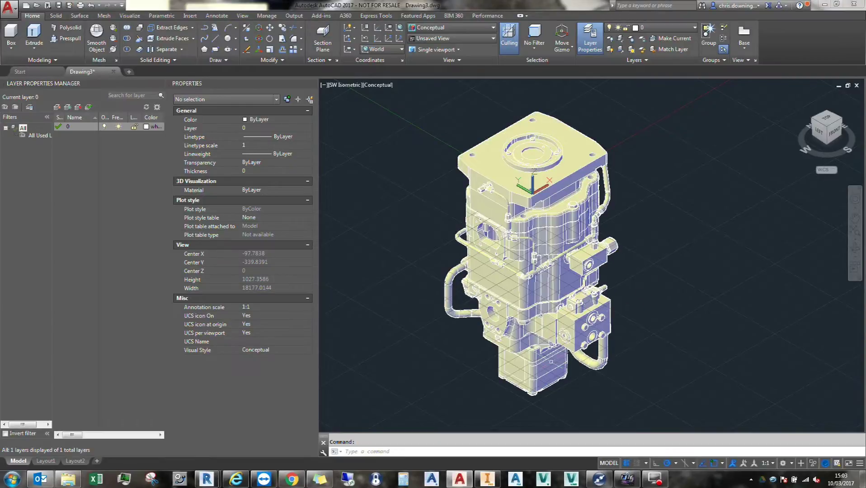
middle_click_drag(506, 352, 483, 346)
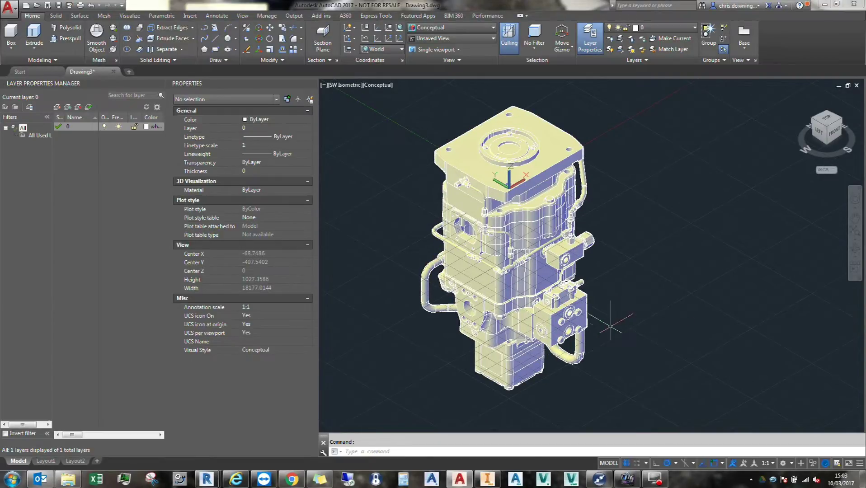
middle_click_drag(609, 326, 621, 336)
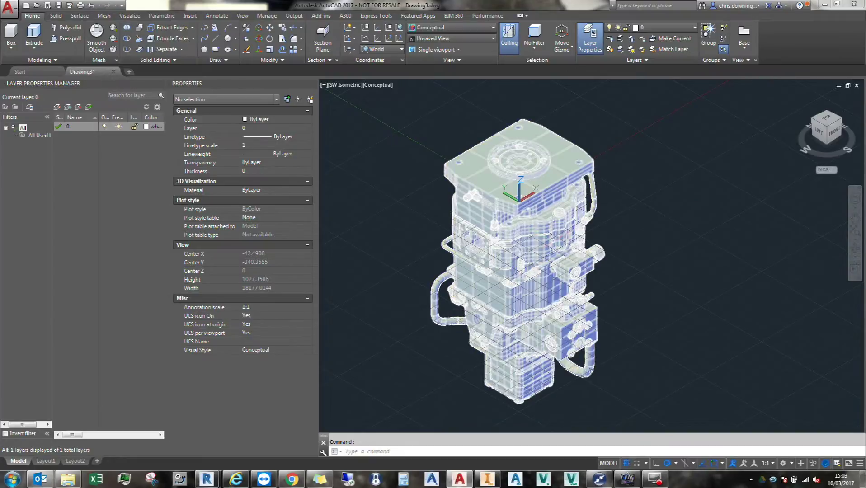
left_click(578, 280)
right_click(674, 299)
key("Escape")
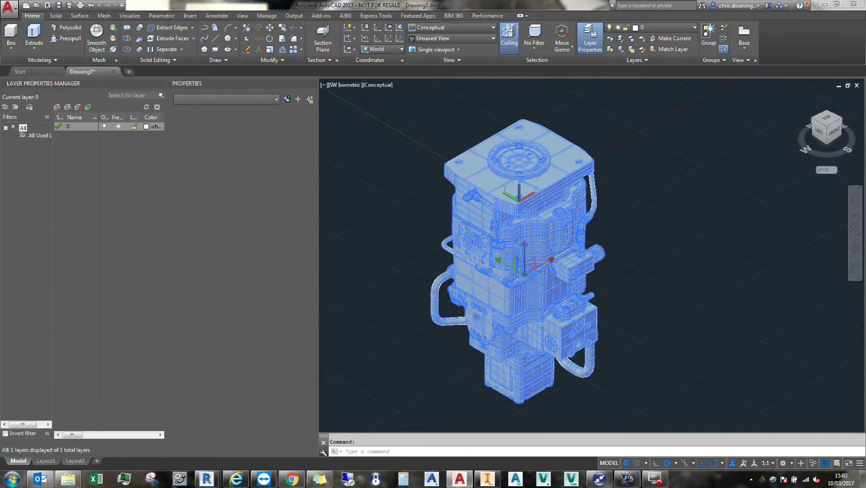
type("x")
key("Return")
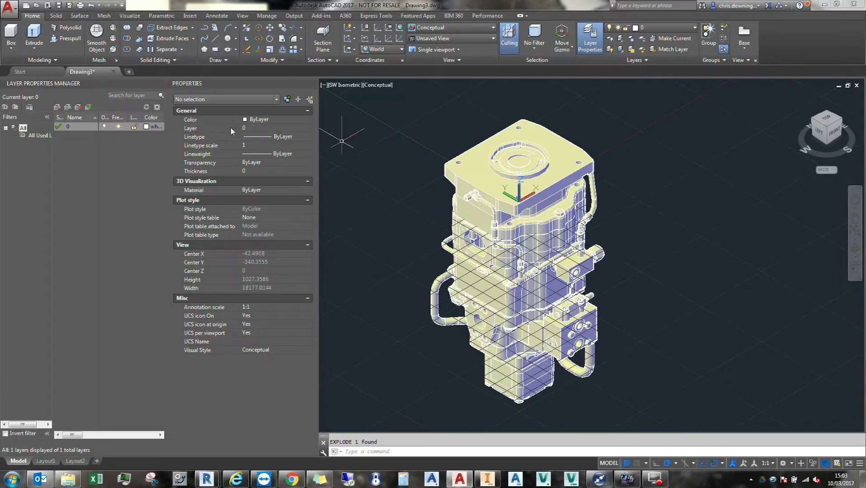
Step: Create a new layer named 3d
left_click(57, 106)
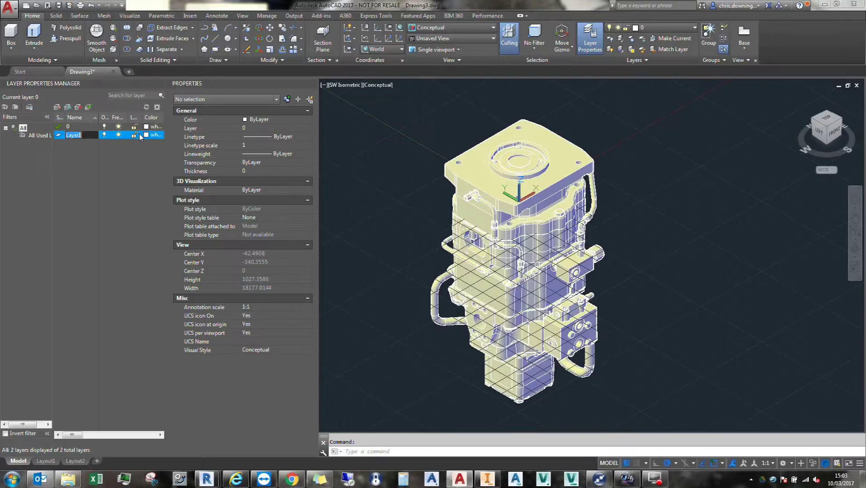
type("3d")
key("Return")
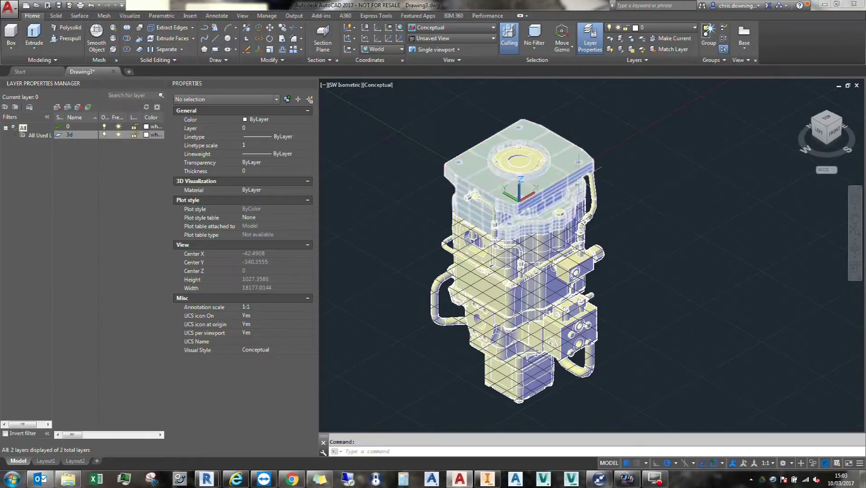
Step: Quick Select all Surface objects in the entire drawing and thicken them by 0.1, then end the repeated Thicken command
right_click(683, 207)
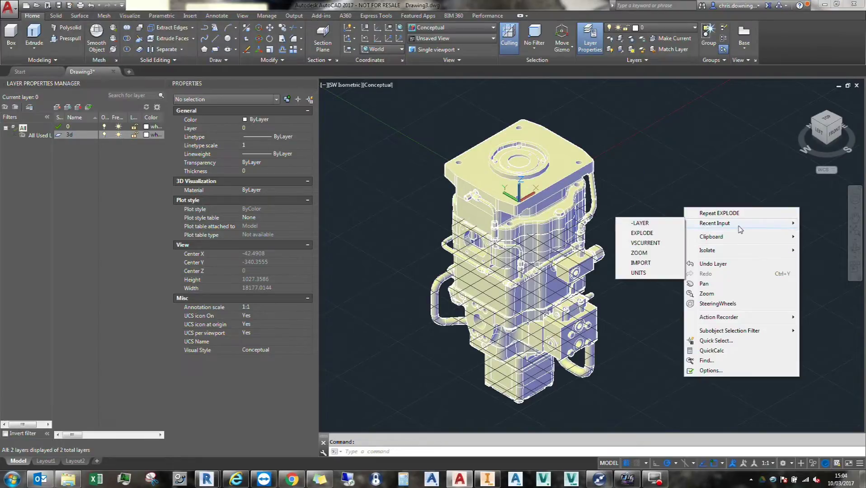
left_click(715, 341)
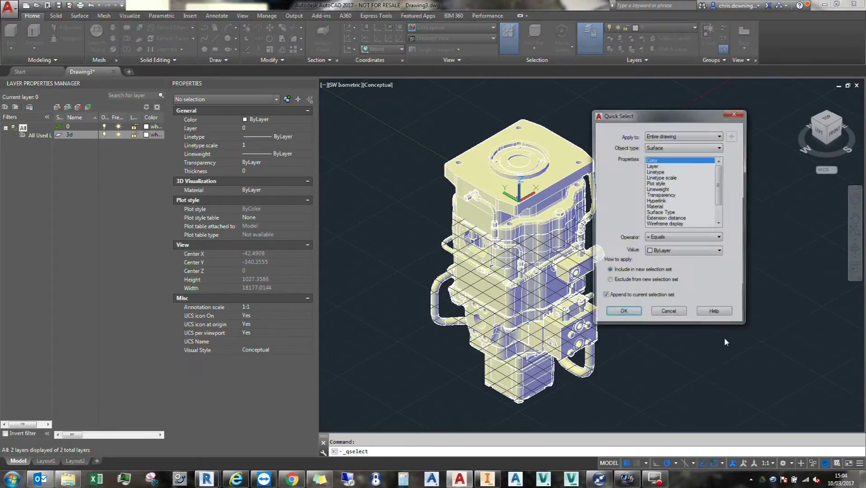
left_click(682, 240)
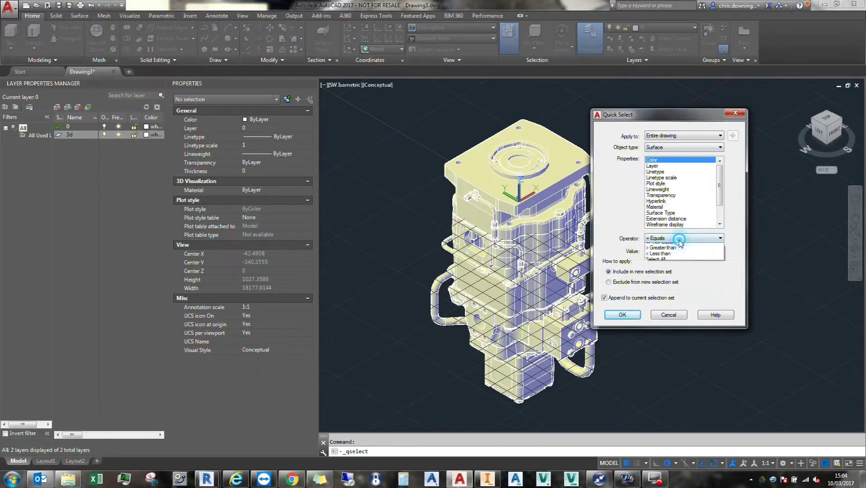
left_click(674, 272)
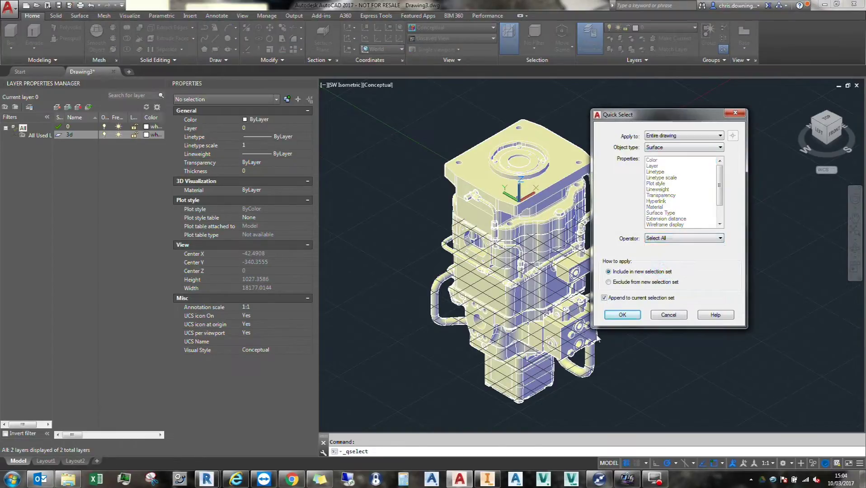
left_click(622, 315)
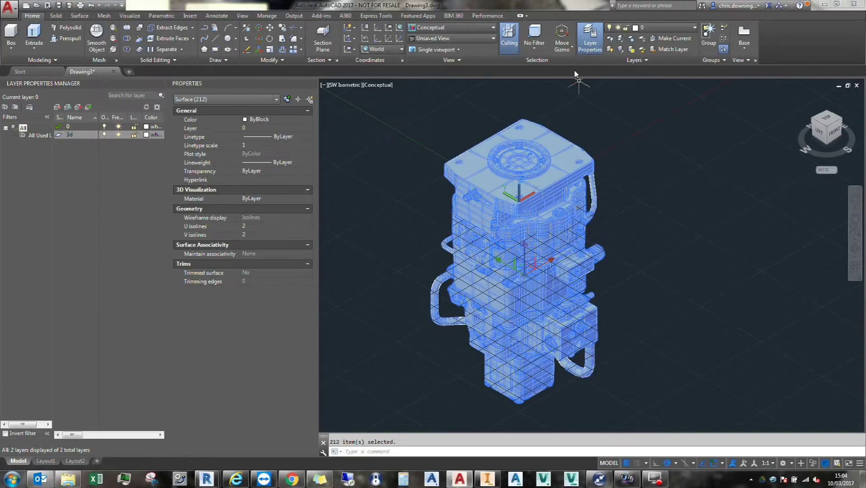
type("thi")
left_click(708, 224)
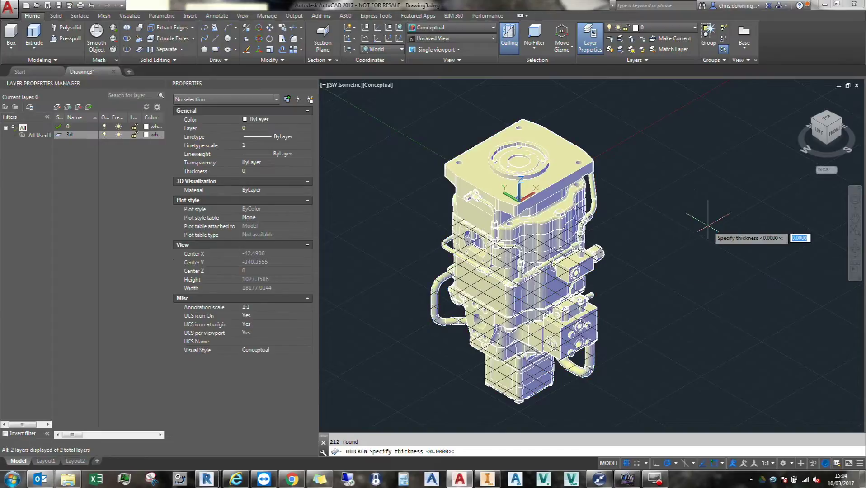
type("0.1")
key("Return")
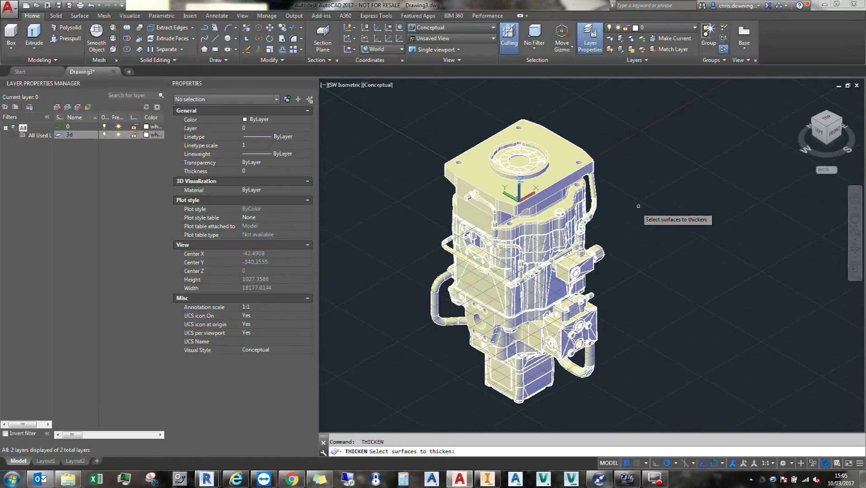
right_click(638, 206)
Step: Quick Select all 3D Solid objects in the entire drawing with the Select All operator
right_click(653, 204)
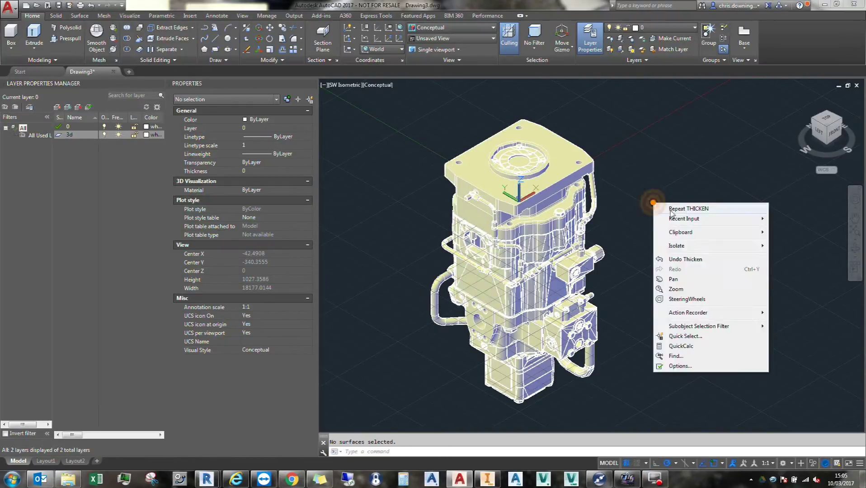
left_click(700, 336)
left_click(676, 148)
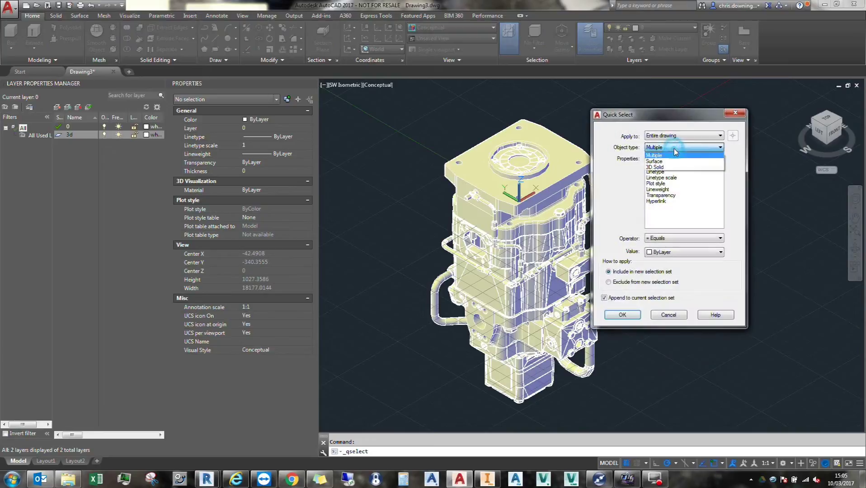
left_click(676, 166)
left_click(683, 238)
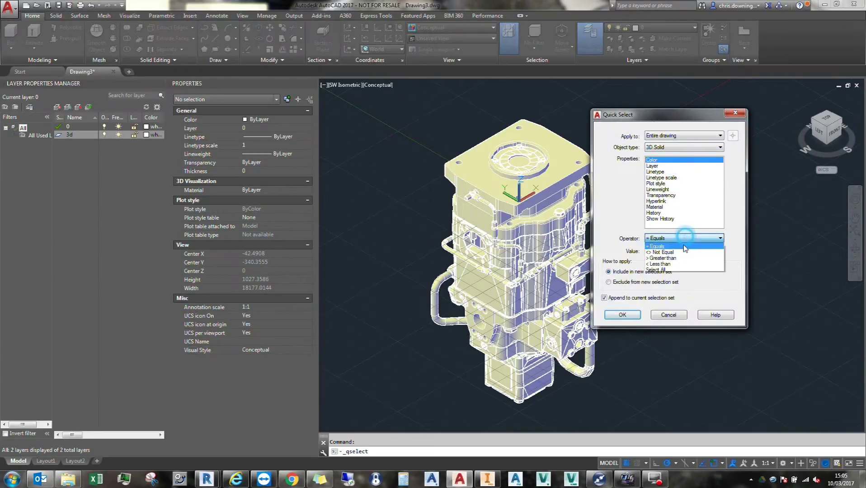
left_click(682, 266)
left_click(682, 238)
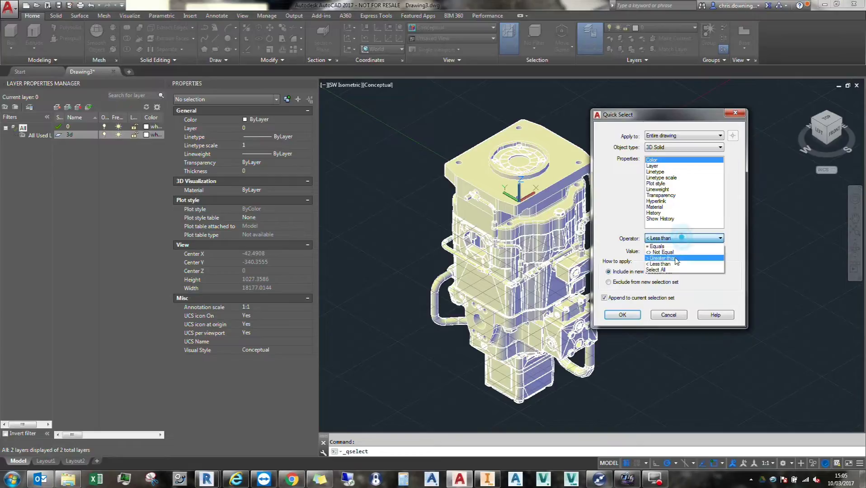
left_click(662, 269)
left_click(623, 314)
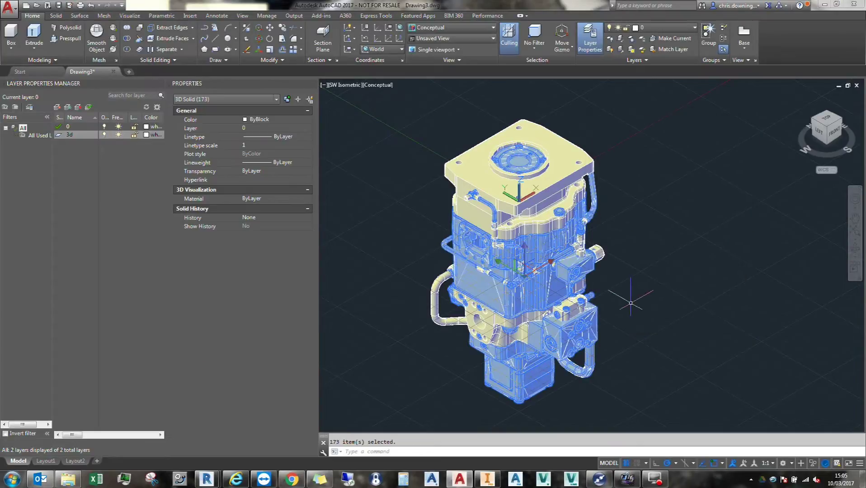
Step: Move the selected 3D solids to the 3d layer and turn that layer off
left_click(265, 128)
left_click(265, 129)
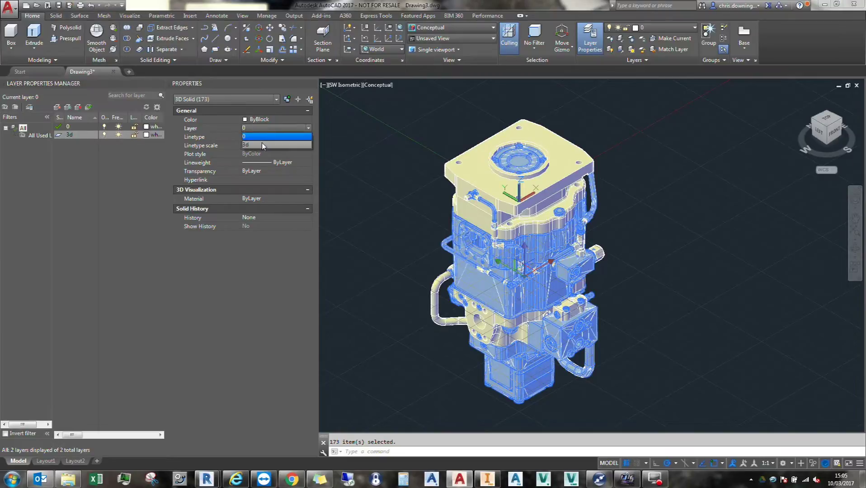
left_click(261, 141)
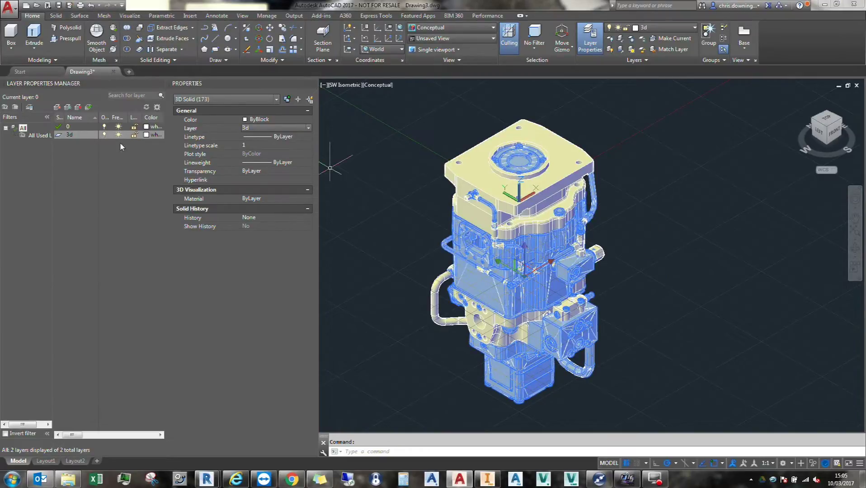
left_click(103, 135)
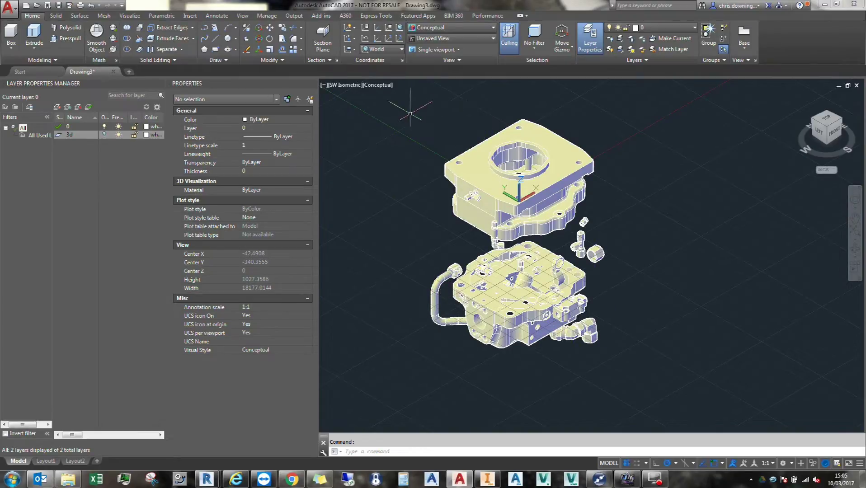
Step: Window-select all the remaining pump surfaces and explode them
left_click(392, 111)
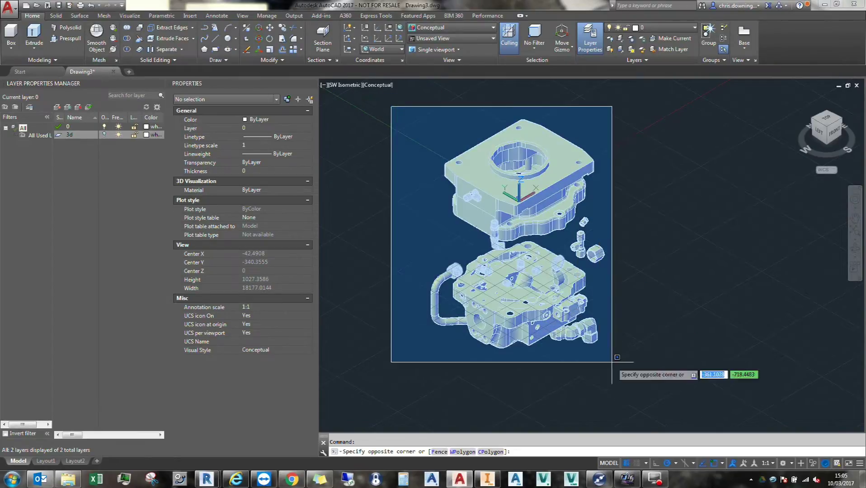
left_click(659, 400)
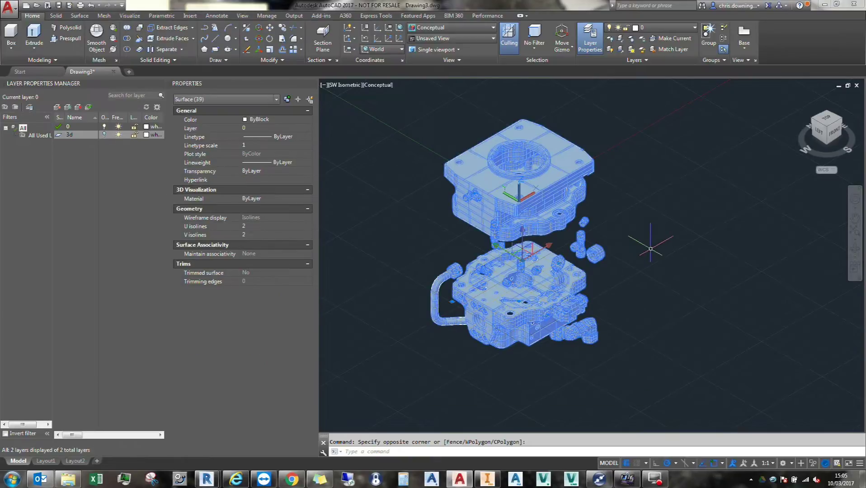
right_click(650, 249)
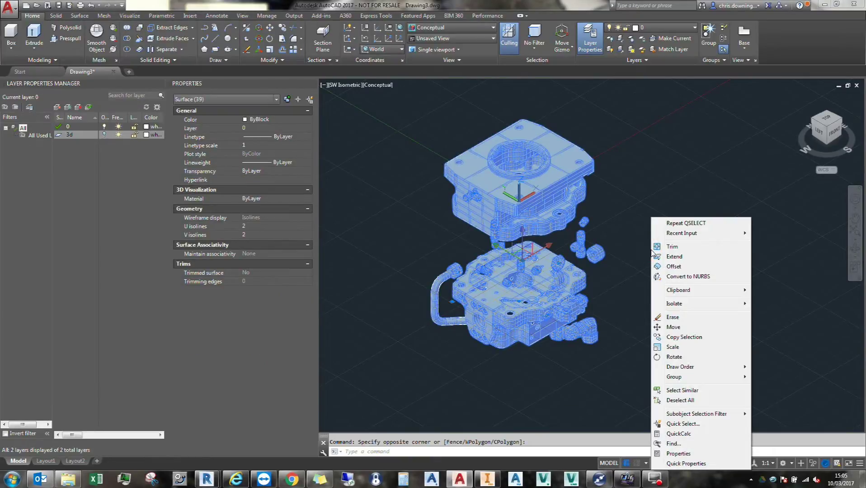
mouse_move(702, 239)
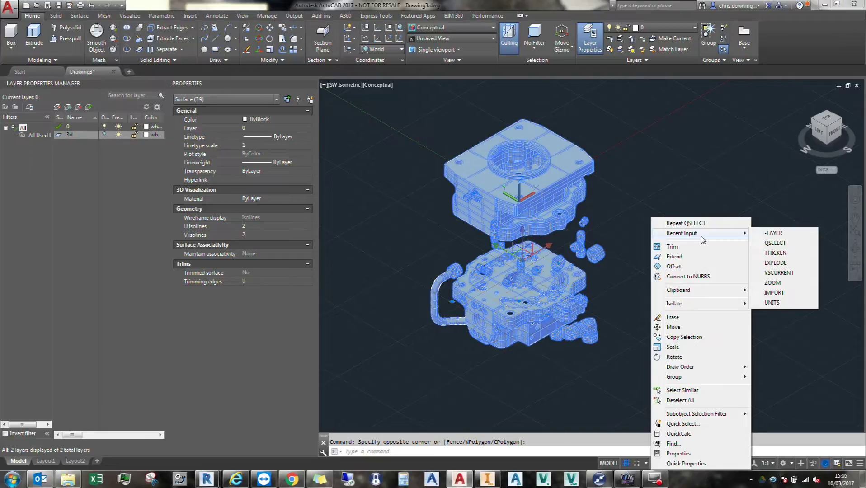
left_click(774, 262)
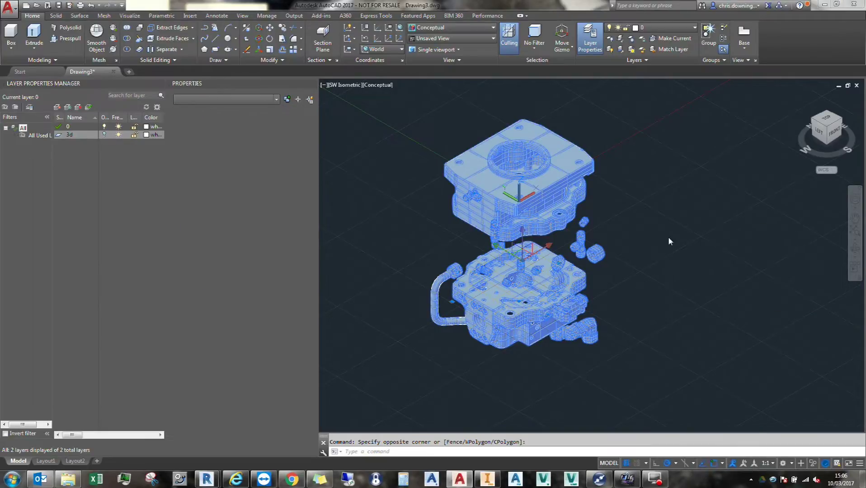
left_click(698, 238)
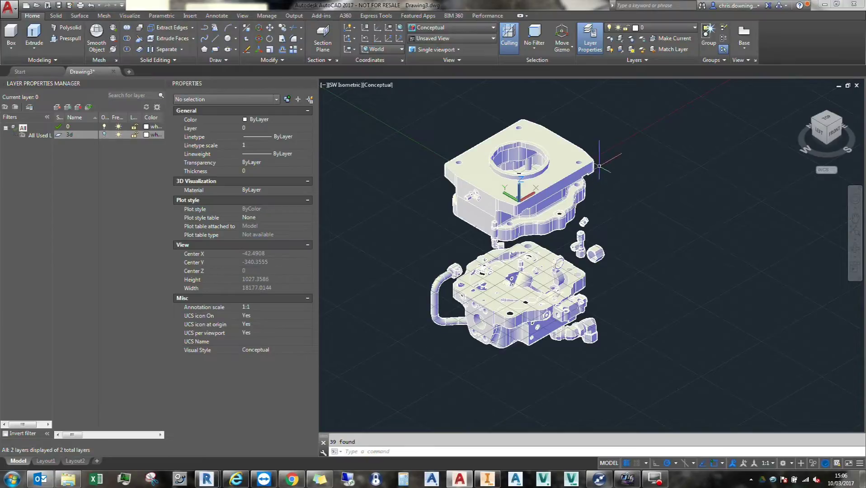
Step: Quick Select all Surface objects in the entire drawing with the Select All operator
right_click(627, 182)
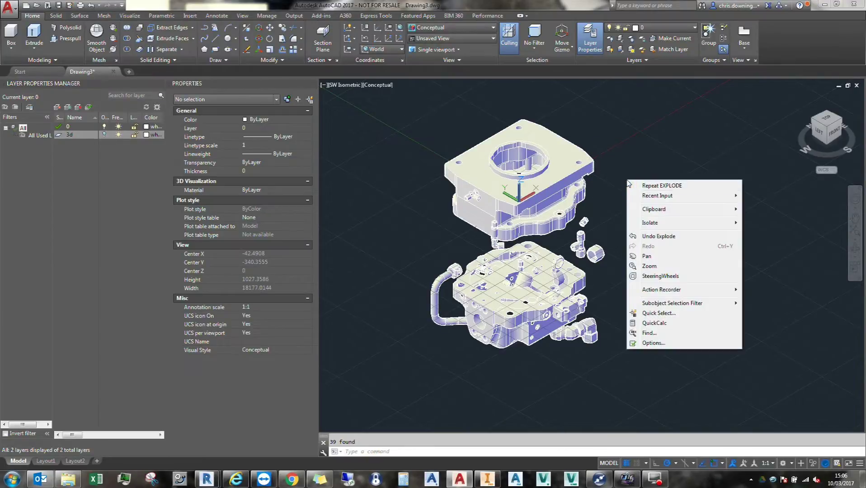
left_click(671, 316)
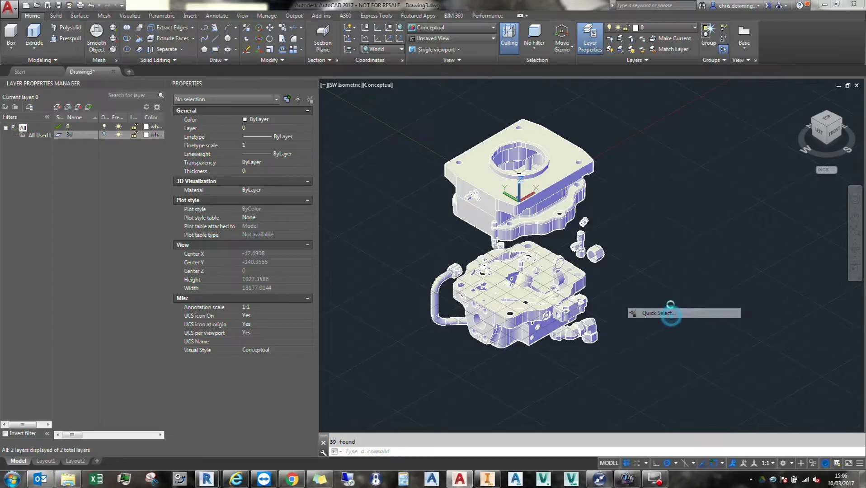
left_click(683, 147)
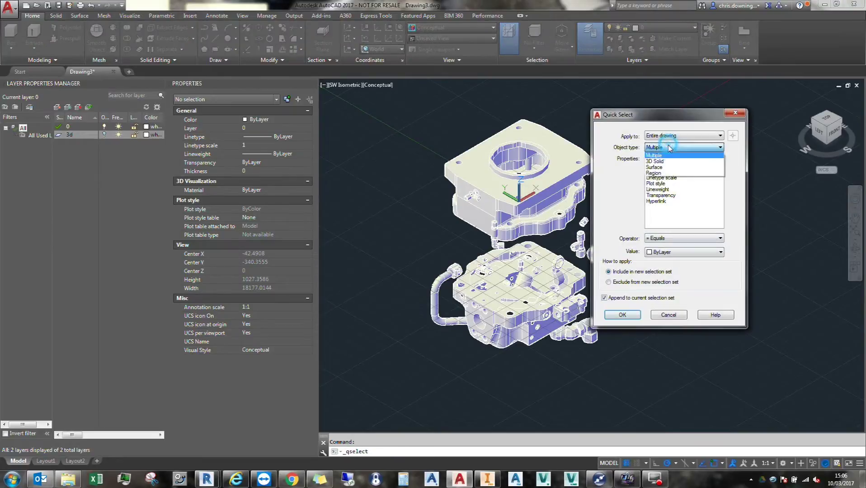
left_click(664, 175)
left_click(673, 238)
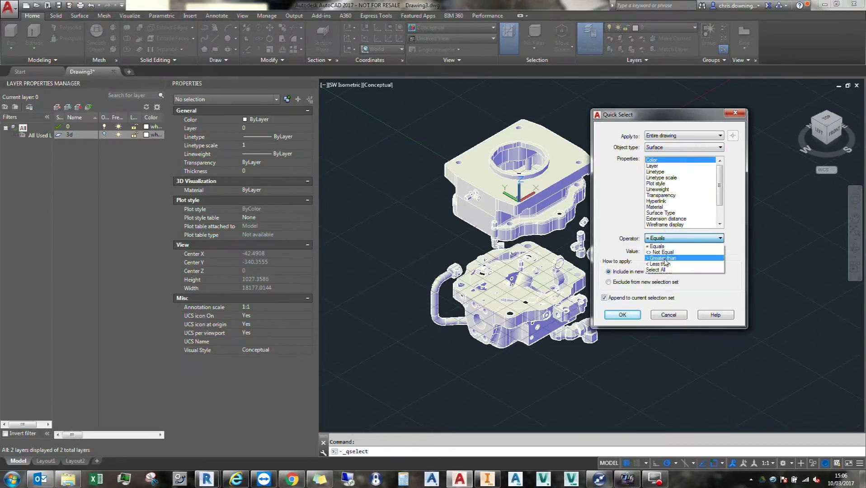
left_click(662, 270)
left_click(623, 315)
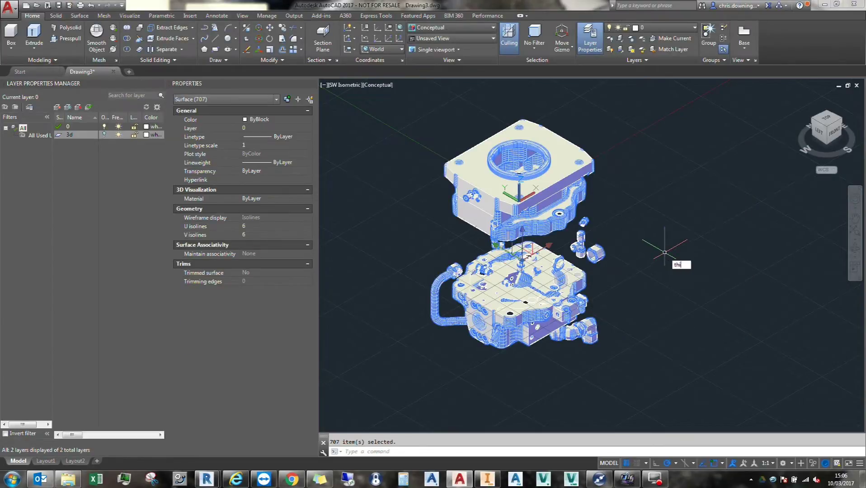
Step: Thicken the selected surfaces by 0.1
left_click(712, 273)
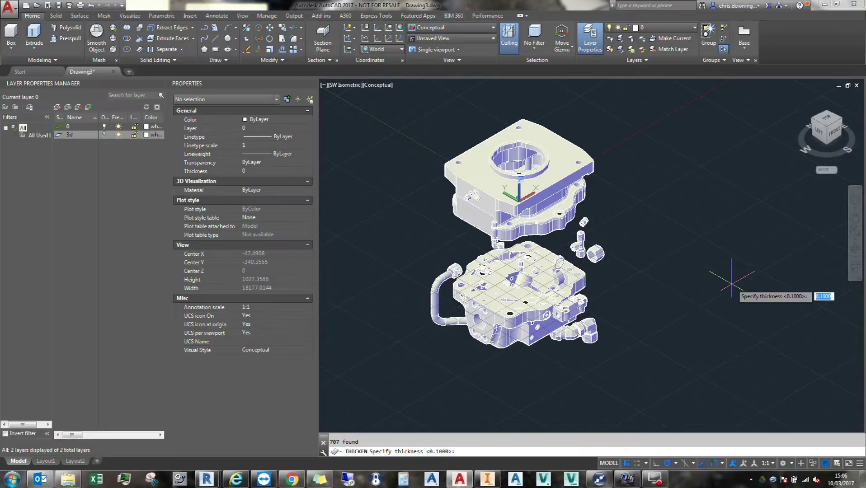
key("Return")
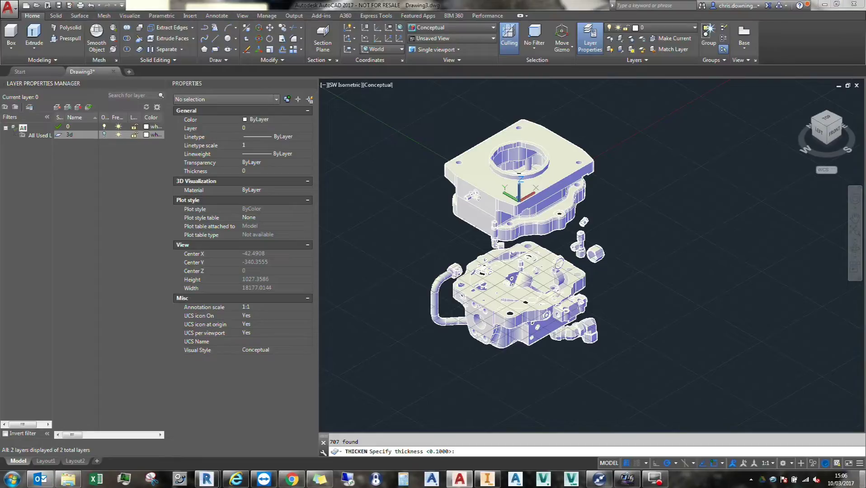
key("Return")
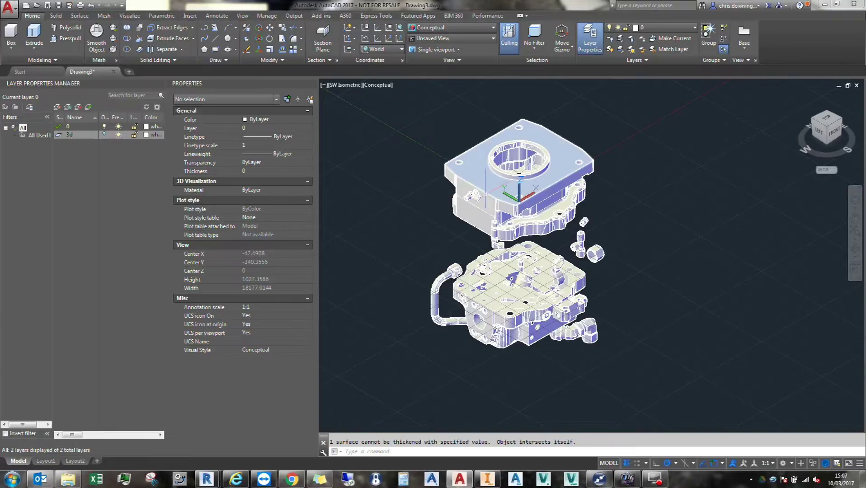
Step: Quick Select every 3D Solid in the entire drawing, including the newly thickened pieces, with the Select All operator
right_click(656, 224)
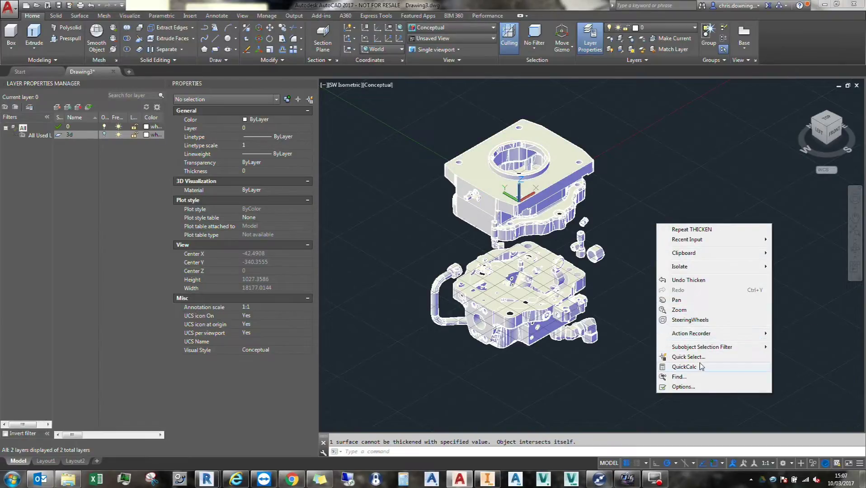
left_click(702, 359)
left_click(681, 148)
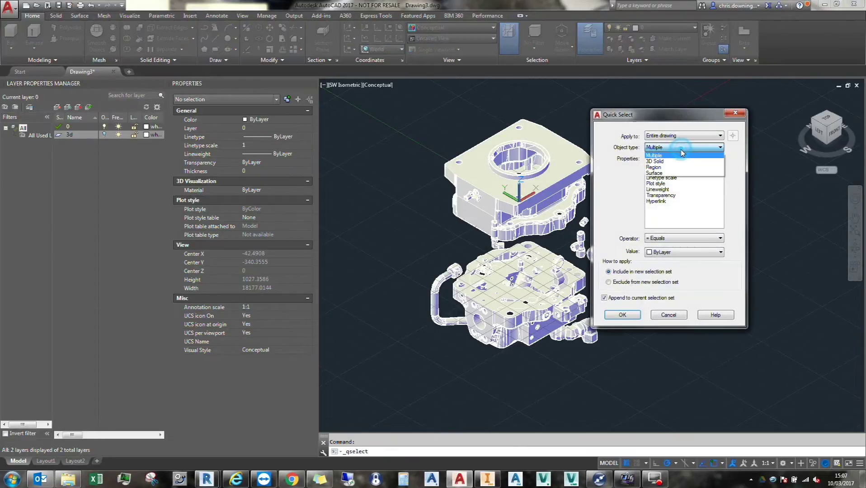
left_click(678, 163)
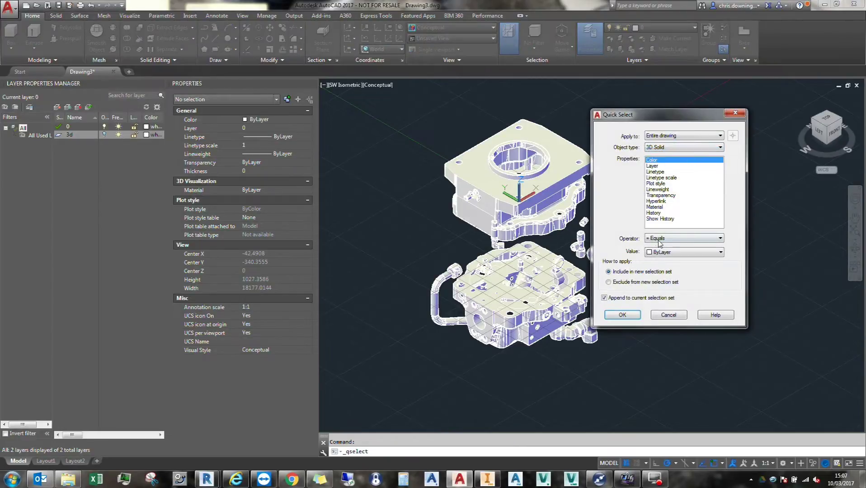
left_click(658, 240)
left_click(653, 272)
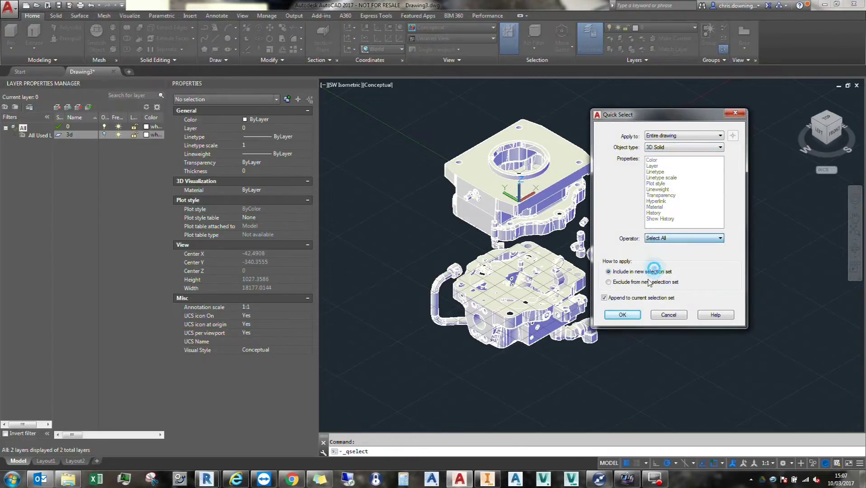
left_click(611, 320)
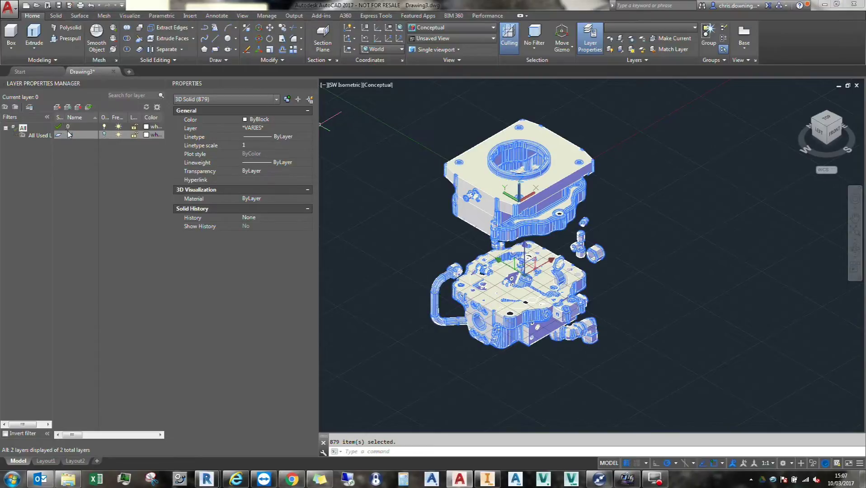
Step: Assign the selected solids, including the newly thickened ones, to the turned-off 3d layer and dismiss the notice
left_click(278, 128)
left_click(271, 145)
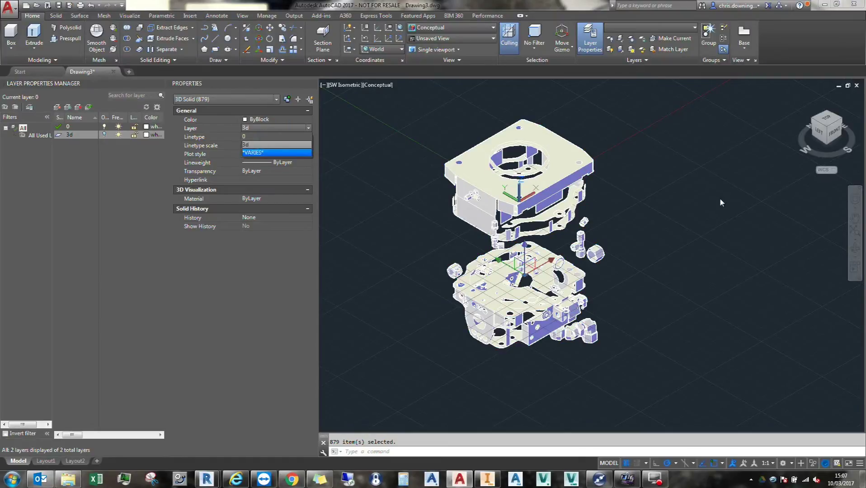
left_click(487, 249)
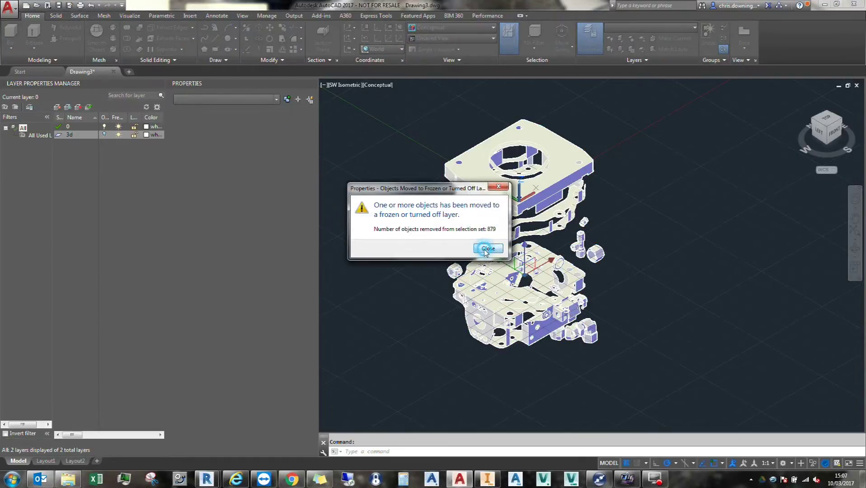
Step: Examine the object type and properties of individual remaining faces on the upper and lower pump housings, clearing the selection each time
left_click(552, 189)
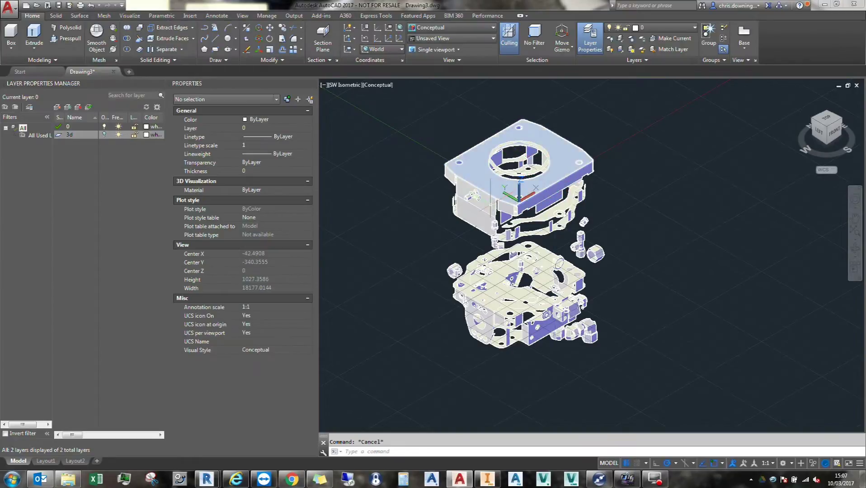
left_click(490, 204)
left_click(519, 276)
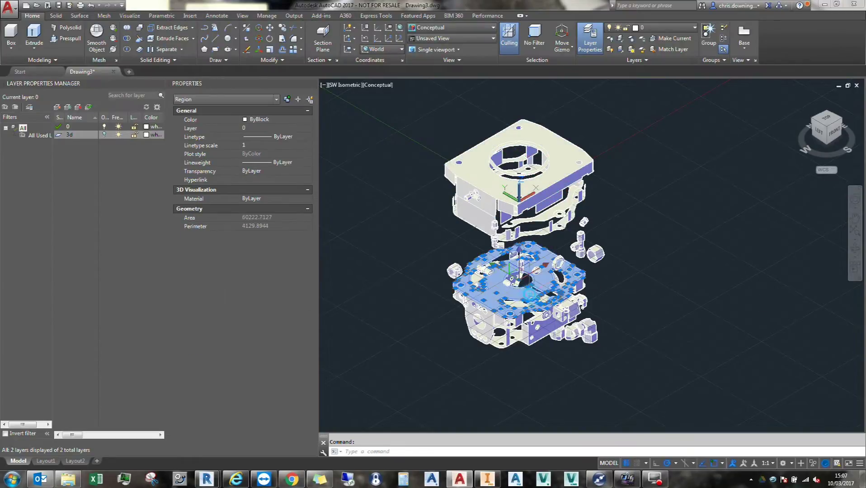
key("Escape")
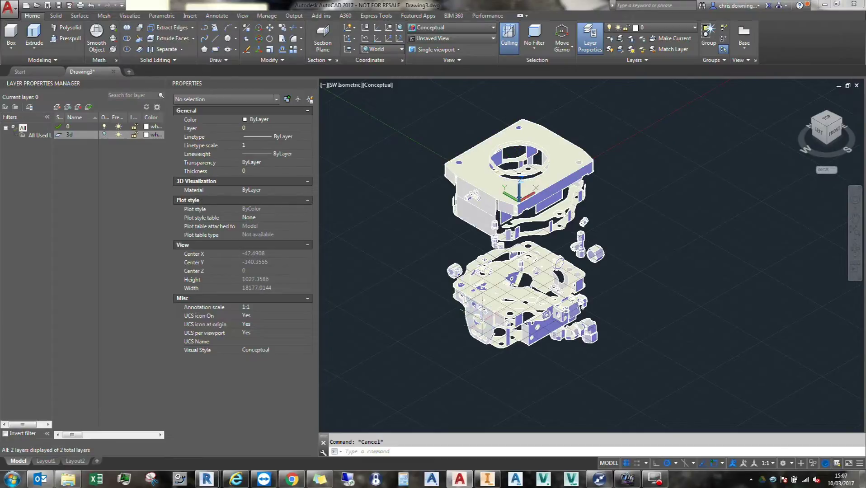
left_click(477, 319)
left_click(526, 336)
key("Escape")
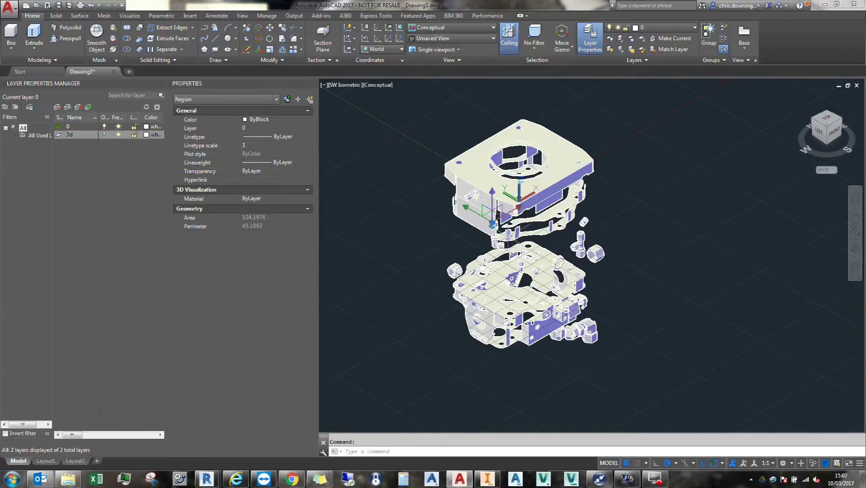
left_click(474, 212)
key("Escape")
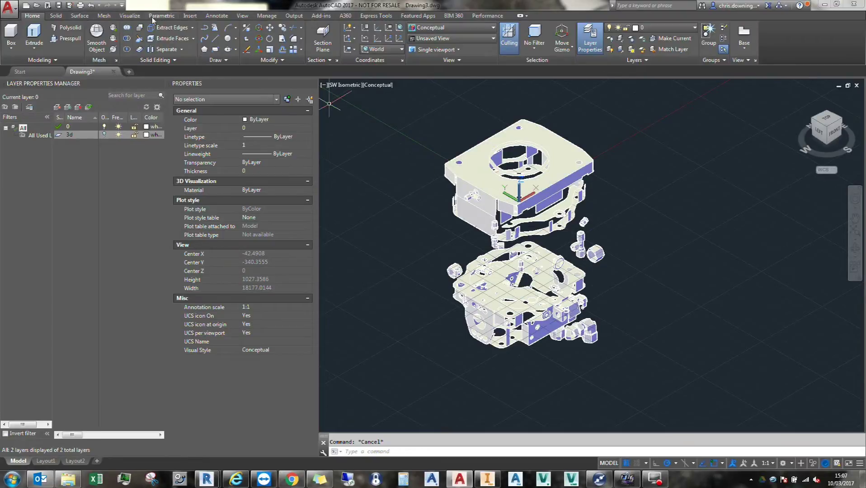
Step: Convert all visible pump faces with Convert to Surface and check the upper housing's top plate for its object type
left_click(104, 15)
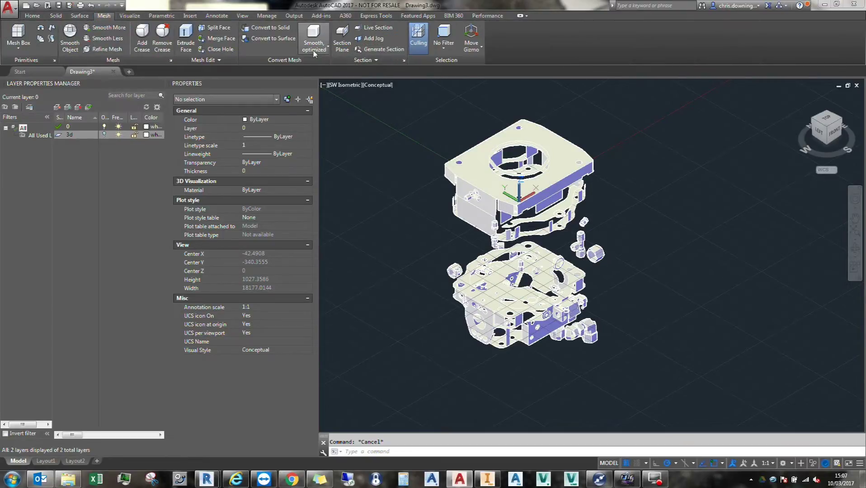
left_click(265, 40)
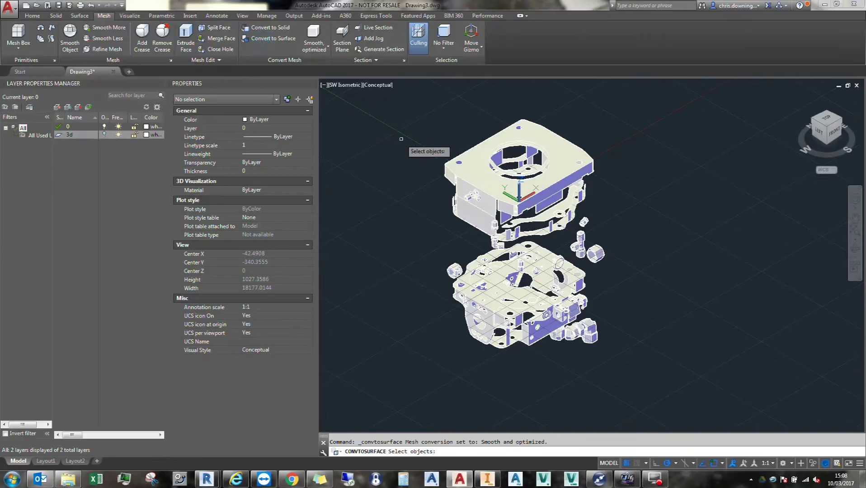
left_click(384, 97)
left_click(636, 361)
right_click(657, 298)
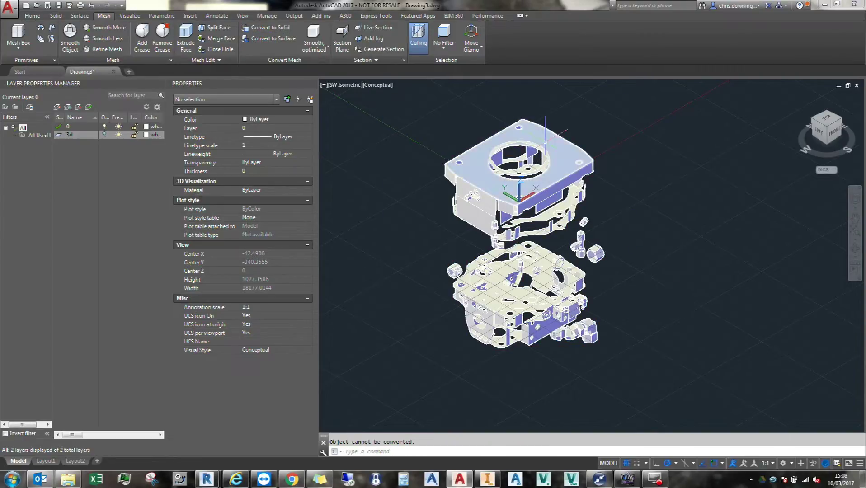
left_click(561, 151)
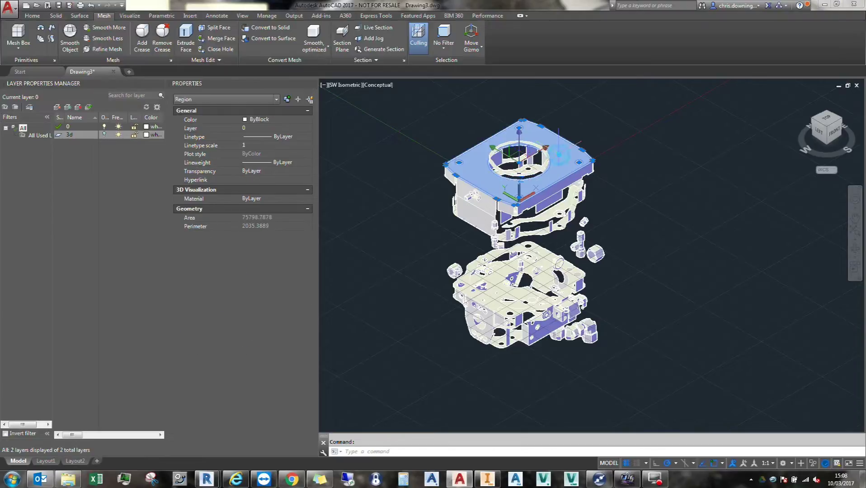
key("Escape")
Step: Repeat Convert to Surface on the whole visible model and recheck the top plate's object type
left_click(273, 40)
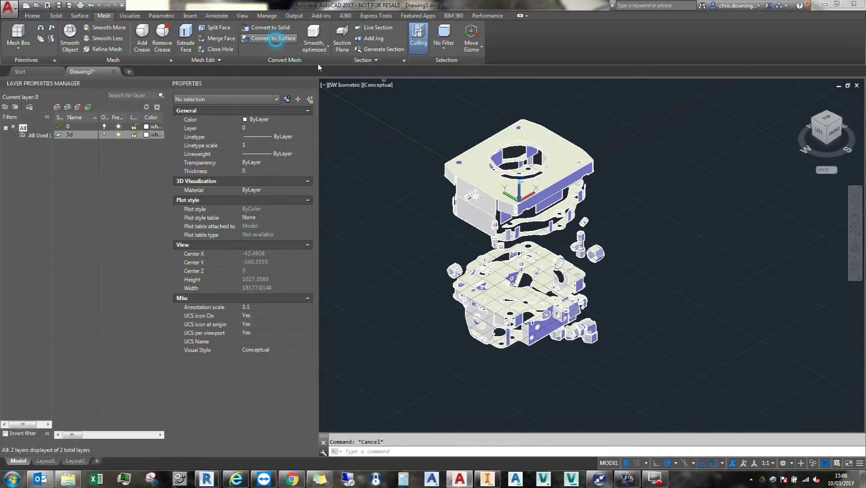
left_click(357, 81)
left_click(635, 396)
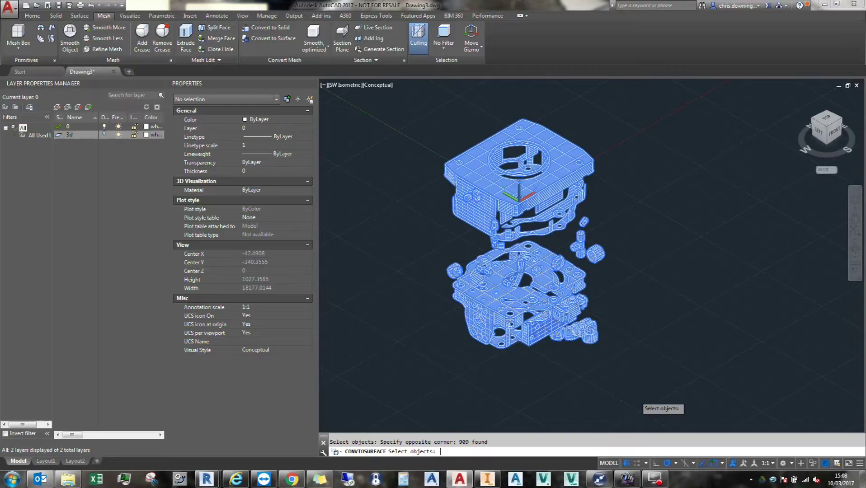
key("Return")
left_click(562, 161)
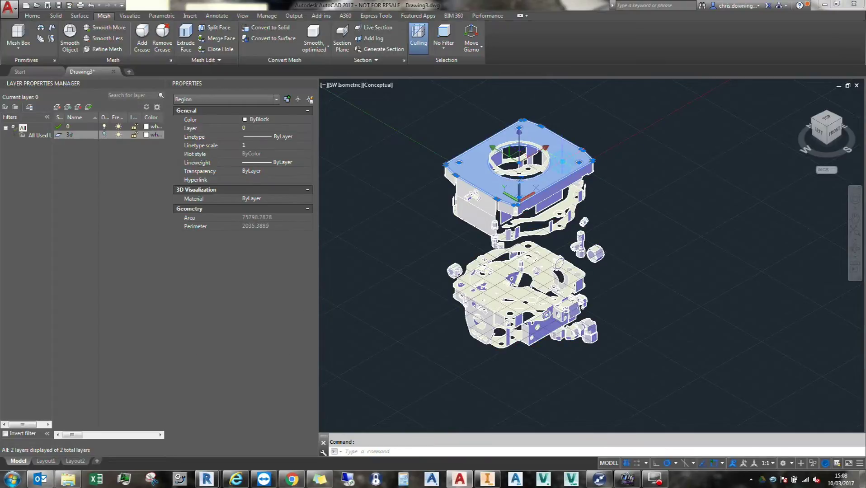
key("Escape")
Step: Quick Select every object of type Surface in the entire drawing with the Select All operator
right_click(647, 146)
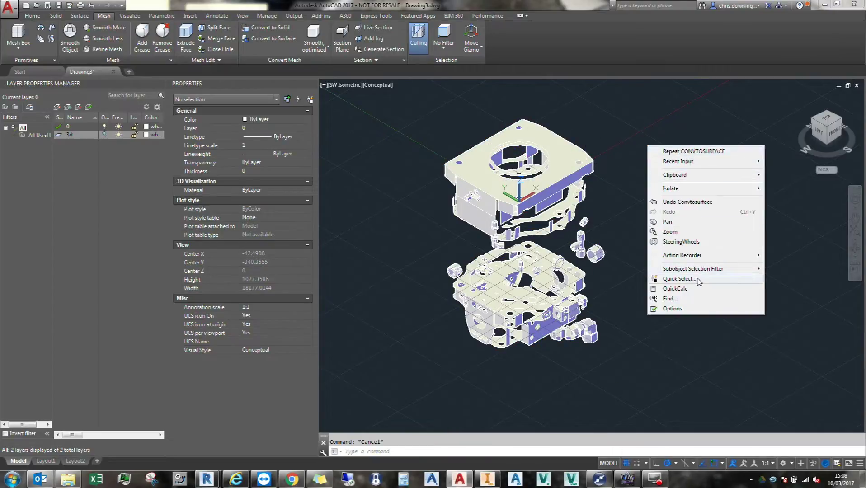
left_click(691, 279)
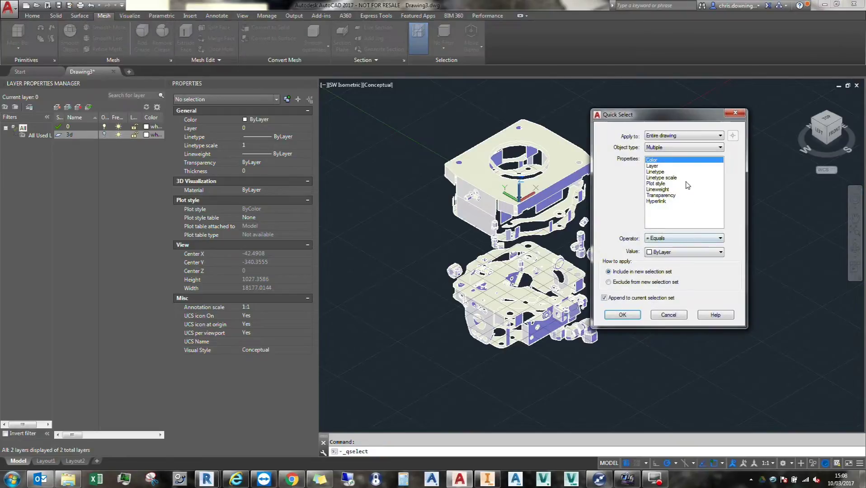
left_click(678, 150)
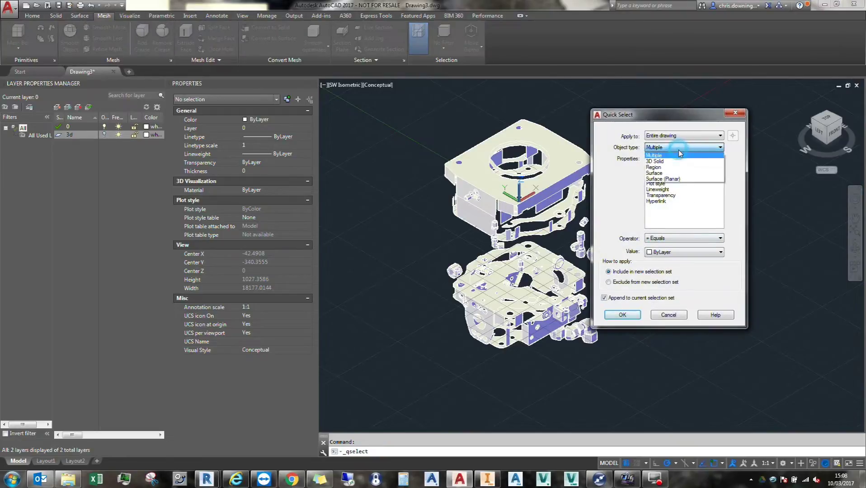
left_click(679, 173)
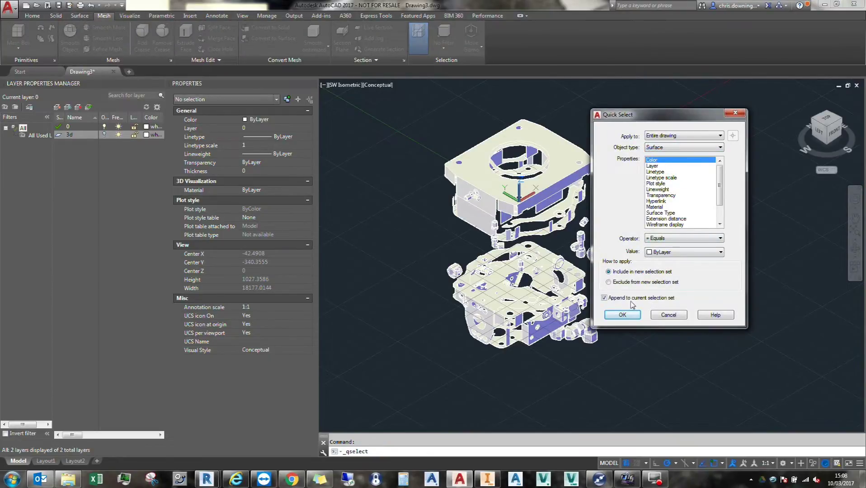
left_click(656, 238)
left_click(656, 271)
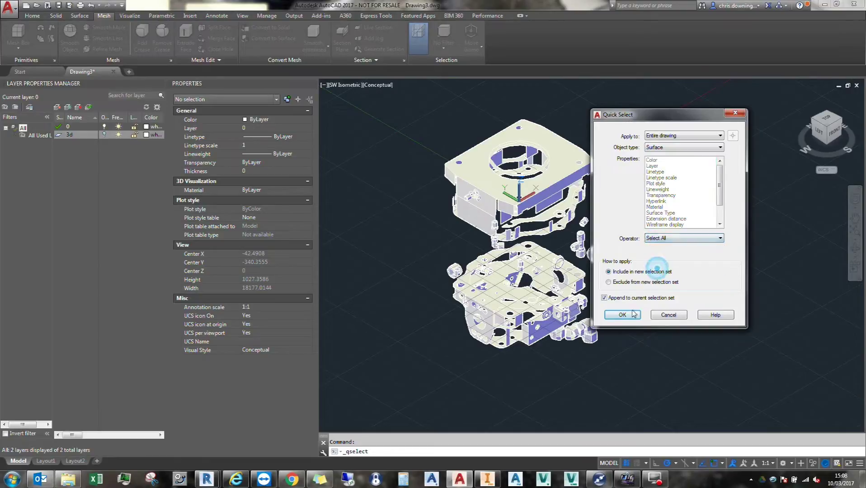
left_click(624, 314)
Step: Append every Surface (Planar) object in the entire drawing to the current selection using Quick Select with the Select All operator
right_click(663, 159)
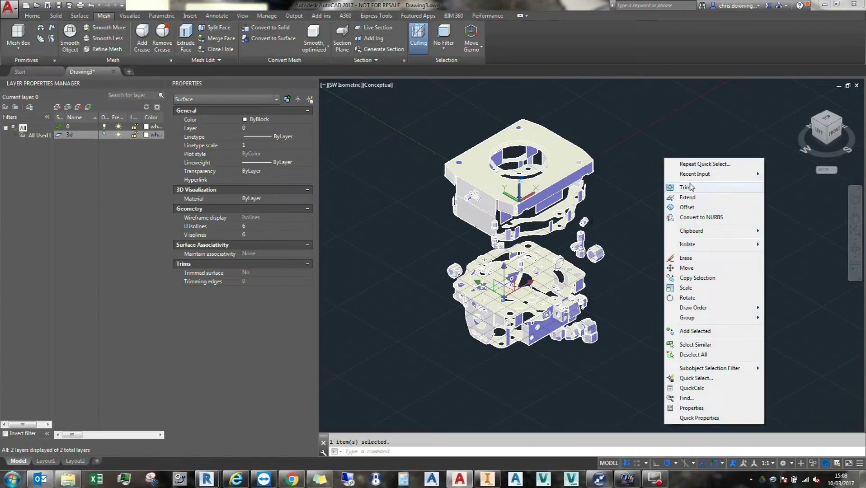
left_click(696, 379)
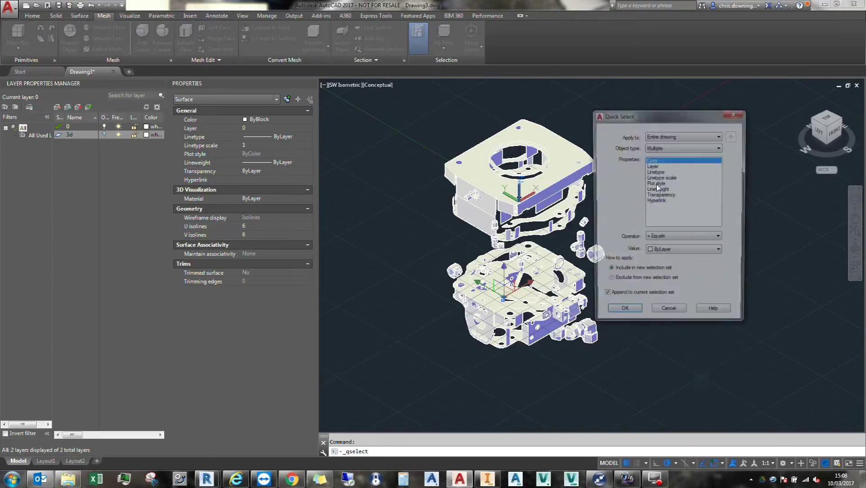
left_click(666, 146)
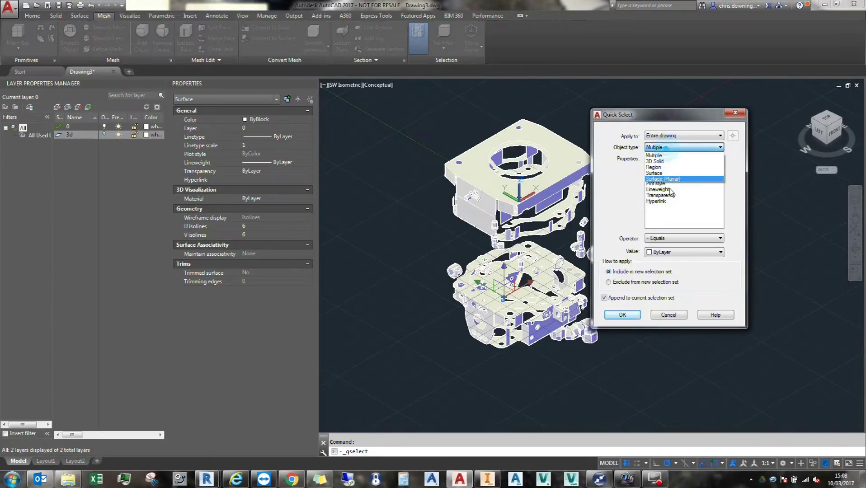
left_click(669, 174)
left_click(673, 238)
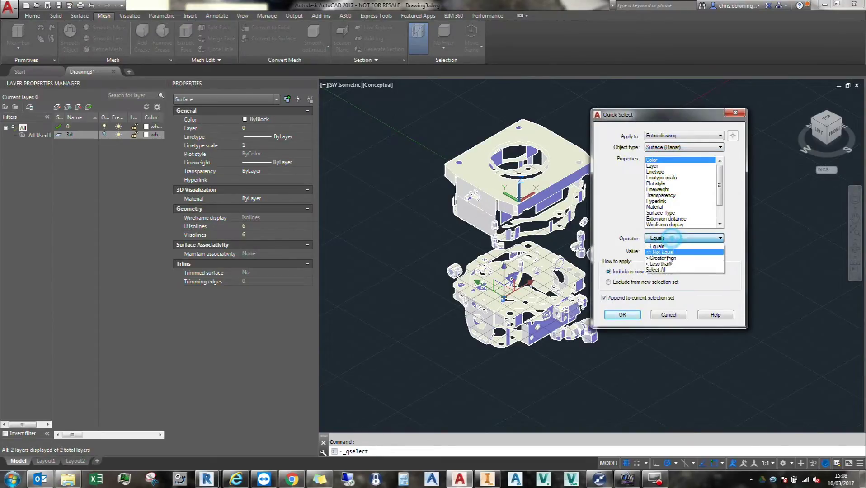
left_click(666, 270)
left_click(622, 314)
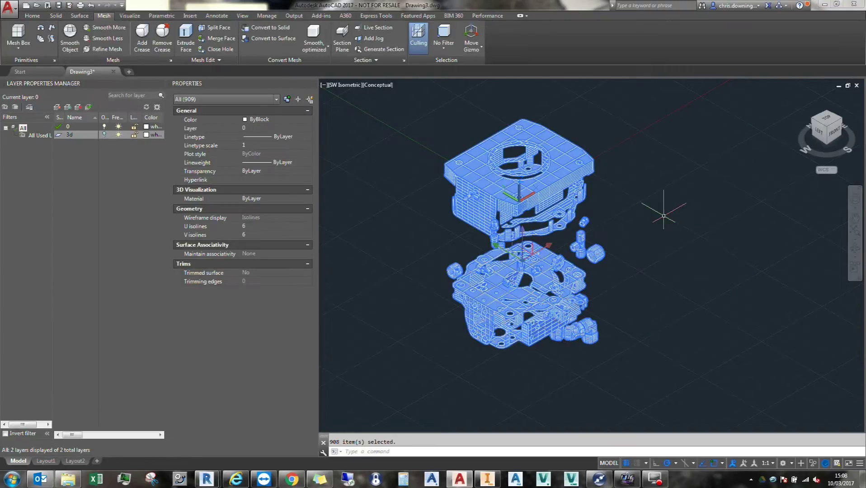
Step: Thicken the selected surfaces by 0.1 and check the object type of the upper housing's top plate
right_click(674, 190)
mouse_move(692, 205)
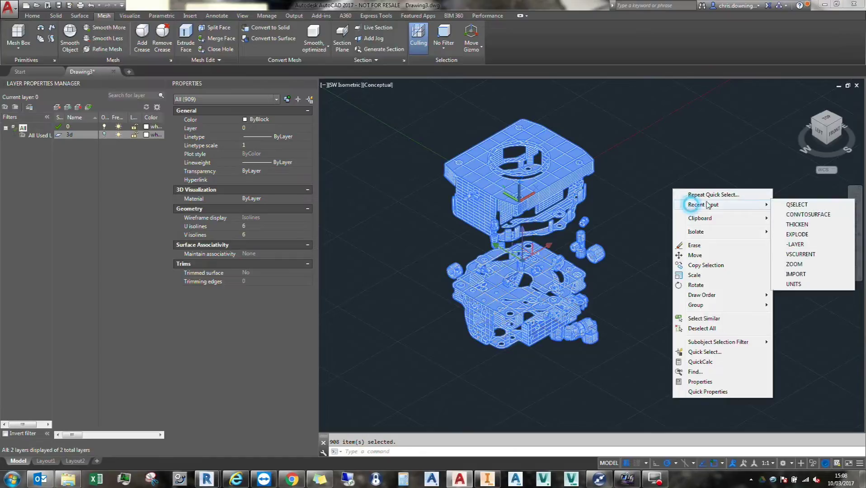
left_click(796, 224)
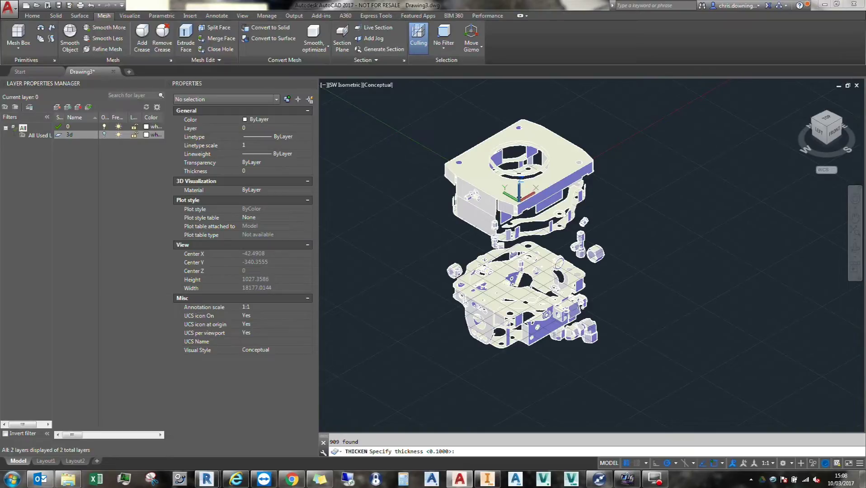
key("Return")
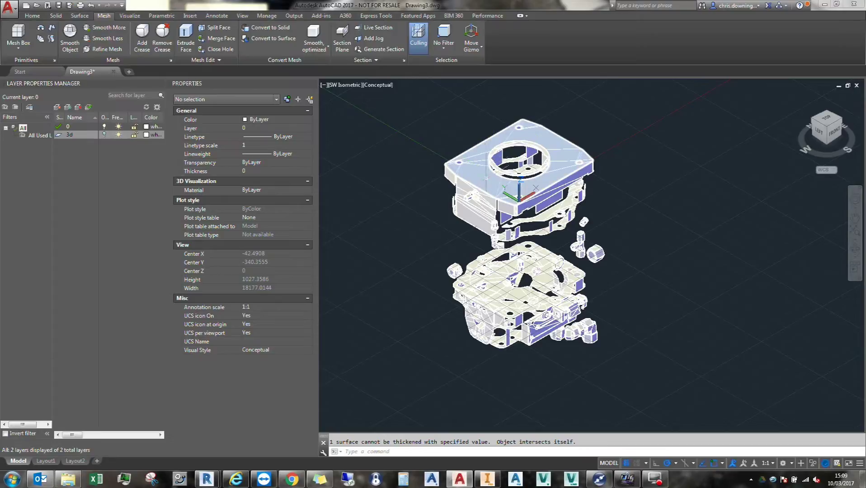
left_click(556, 148)
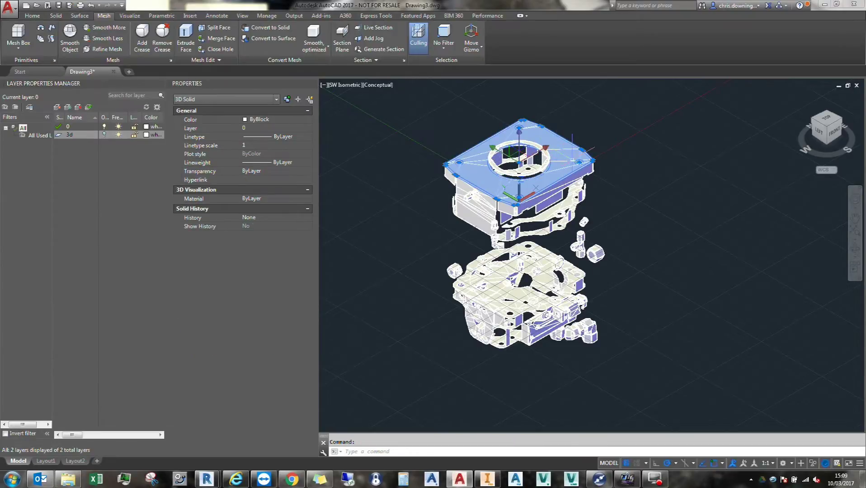
key("Escape")
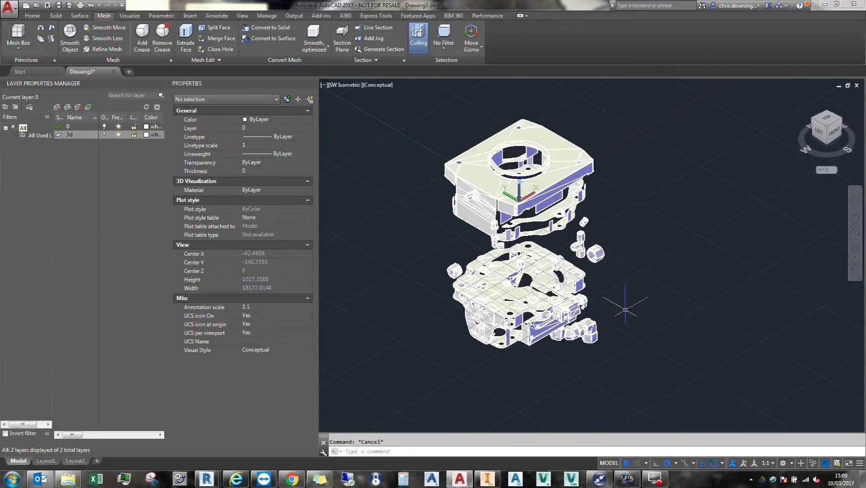
Step: Quick Select every 3D Solid in the entire drawing with the Select All operator
right_click(677, 211)
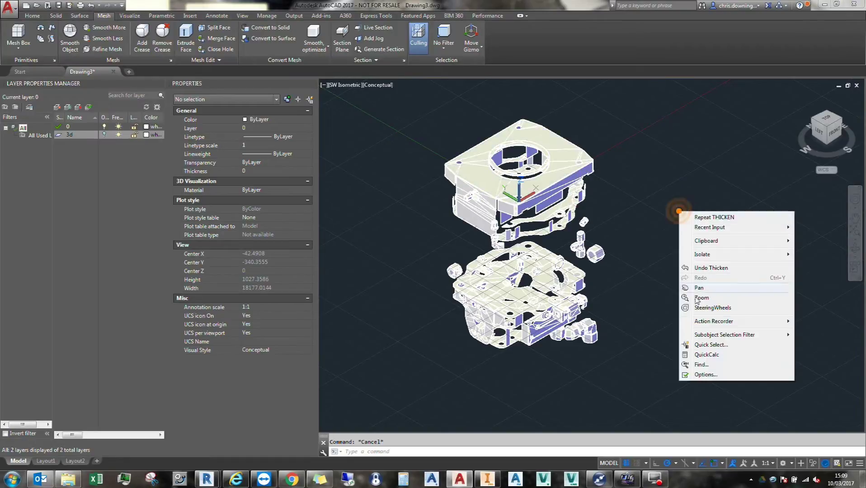
left_click(710, 344)
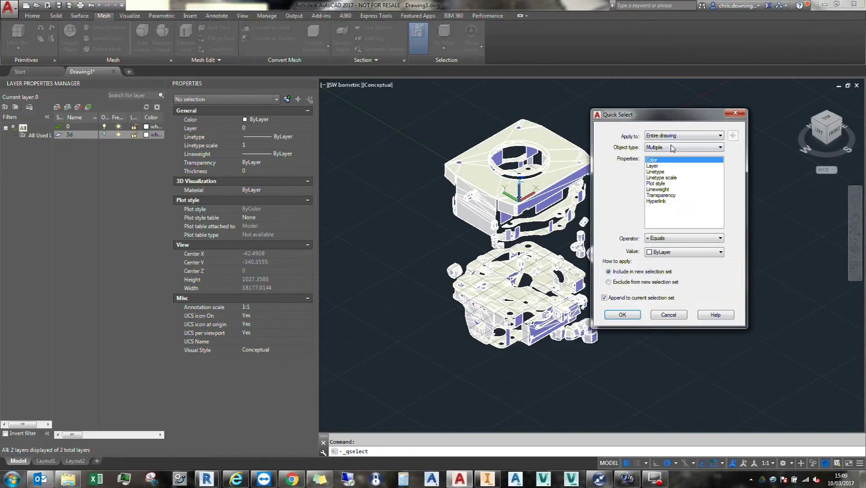
left_click(672, 148)
left_click(662, 157)
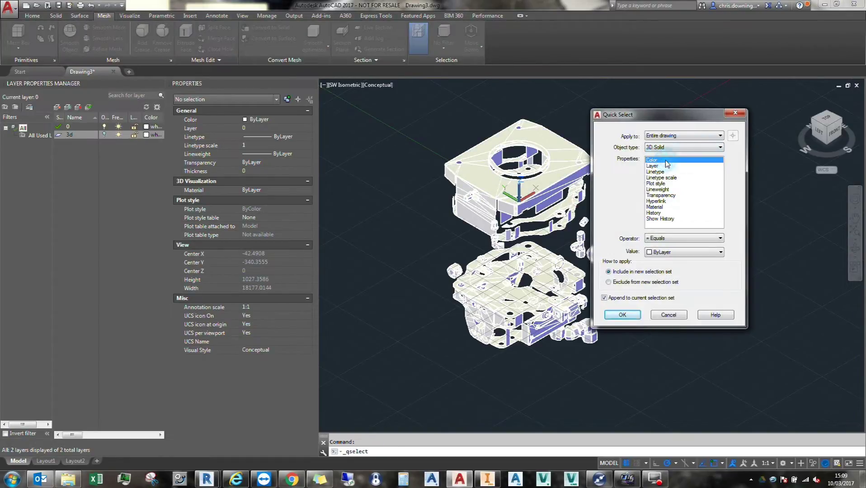
left_click(670, 238)
left_click(662, 277)
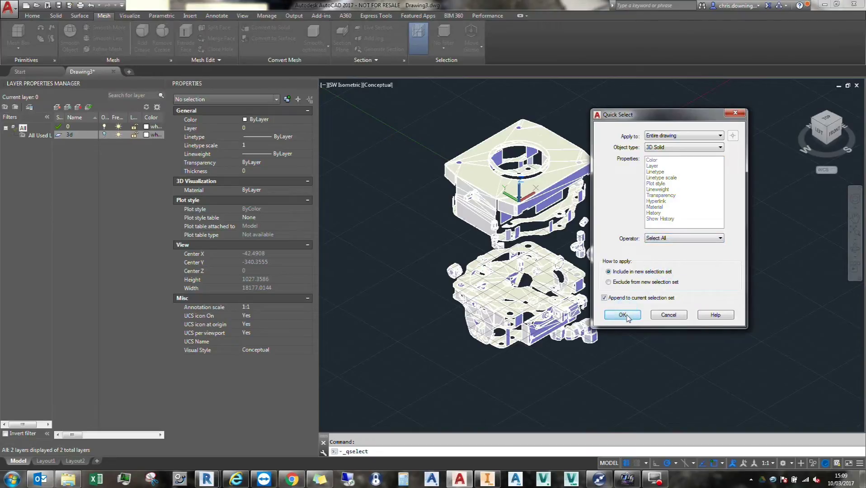
left_click(626, 316)
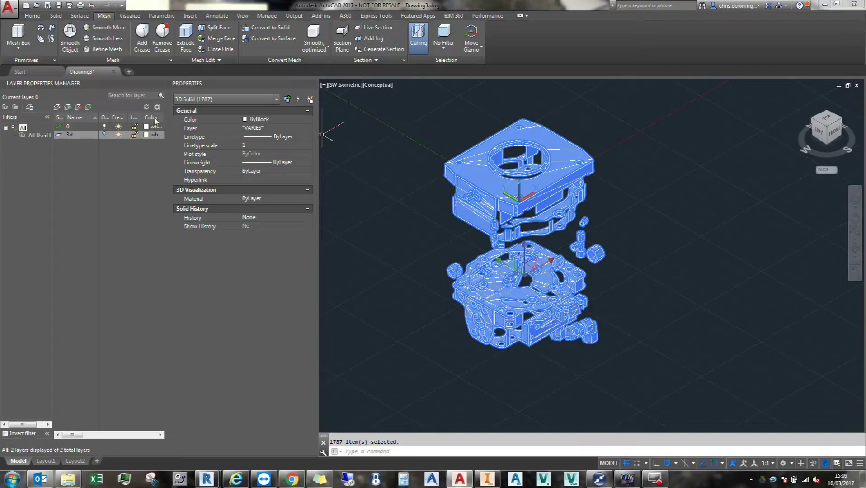
Step: Assign the selected solids to the 3d layer, dismiss the notice, and clear the selection
left_click(258, 127)
left_click(260, 127)
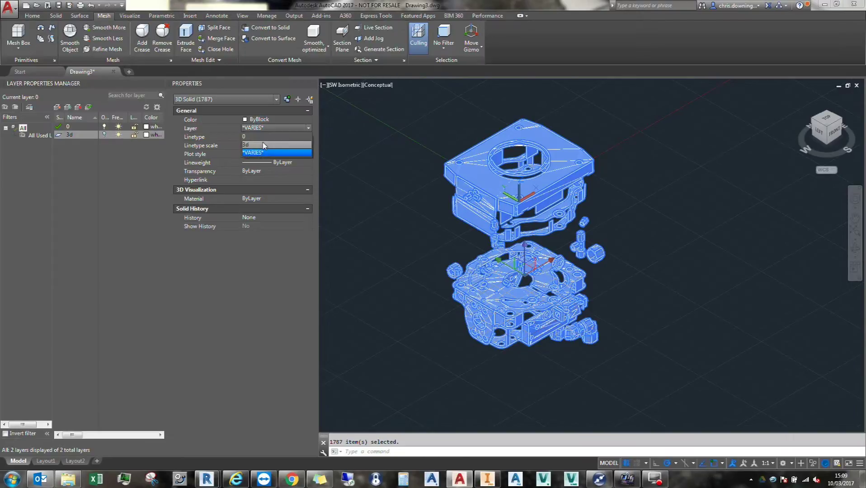
left_click(262, 144)
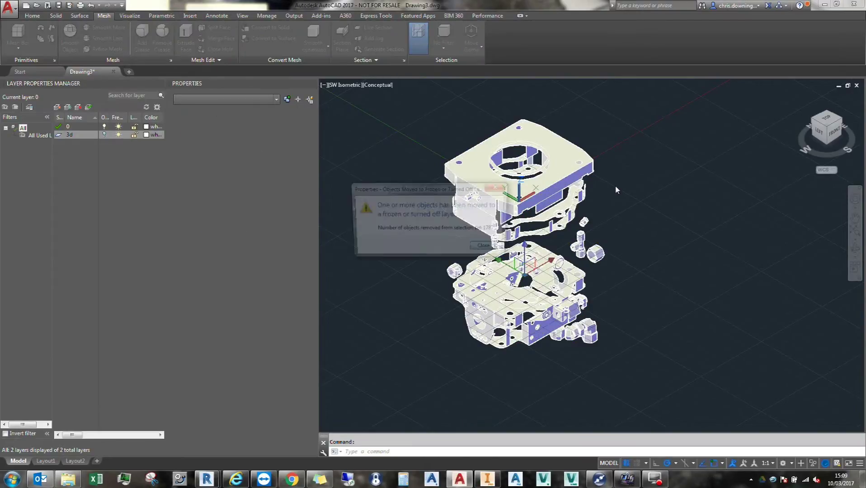
left_click(489, 249)
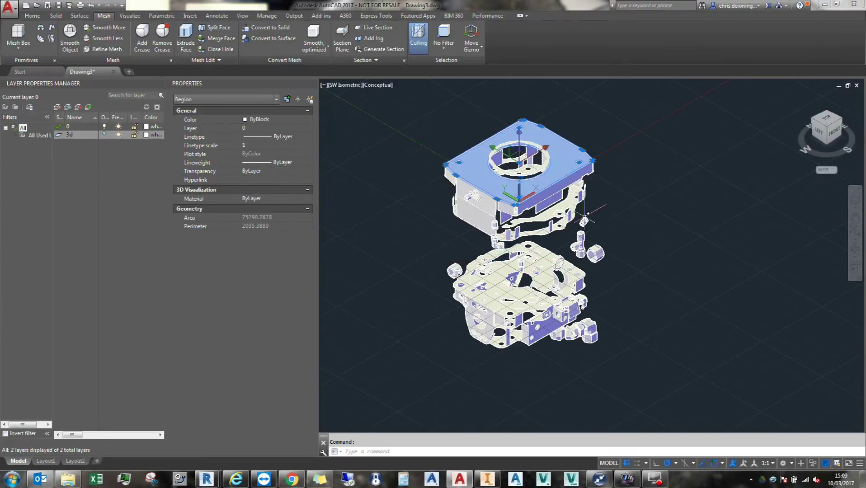
key("Escape")
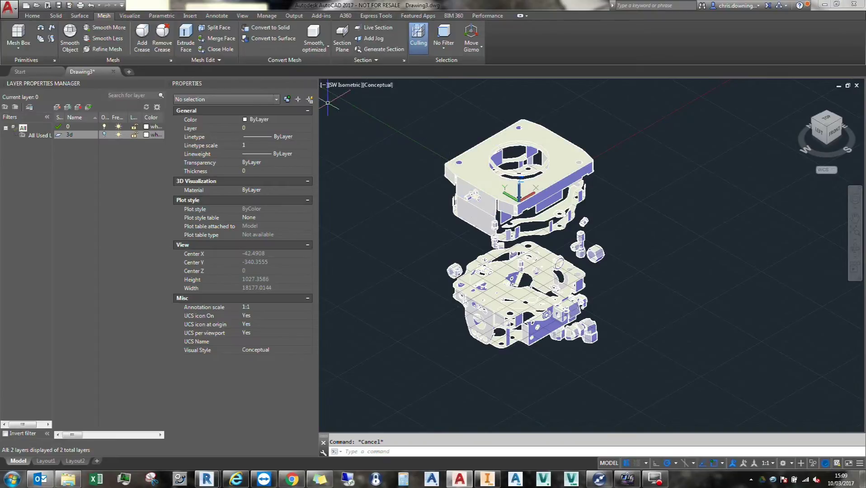
Step: Create a new layer named mesh
left_click(57, 107)
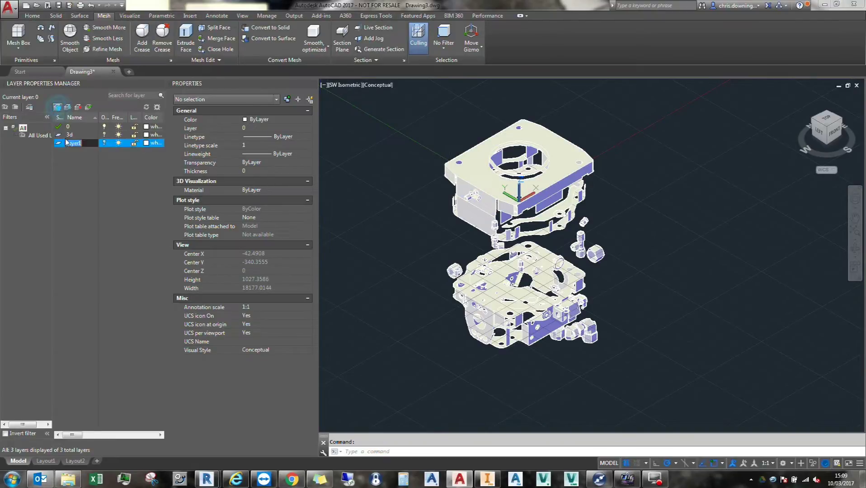
type("mesh")
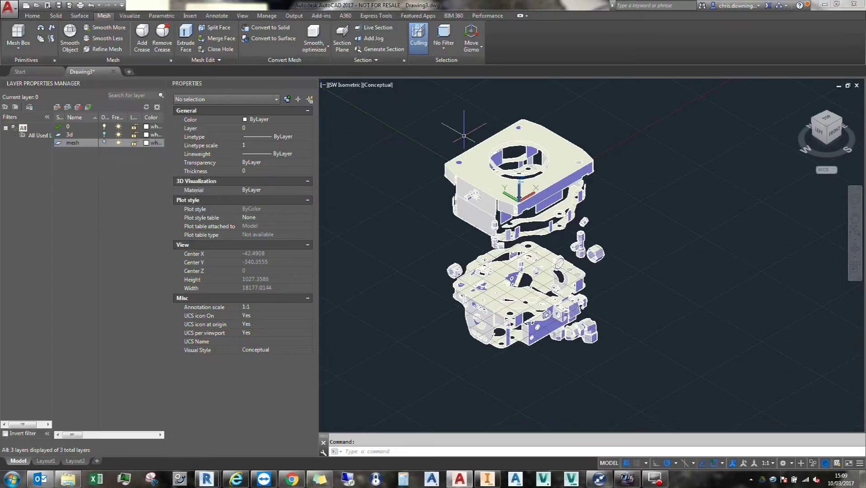
left_click(468, 144)
Step: Window-select all the remaining visible pump objects, assign them to the mesh layer, and dismiss the notice
left_click(412, 96)
left_click(632, 382)
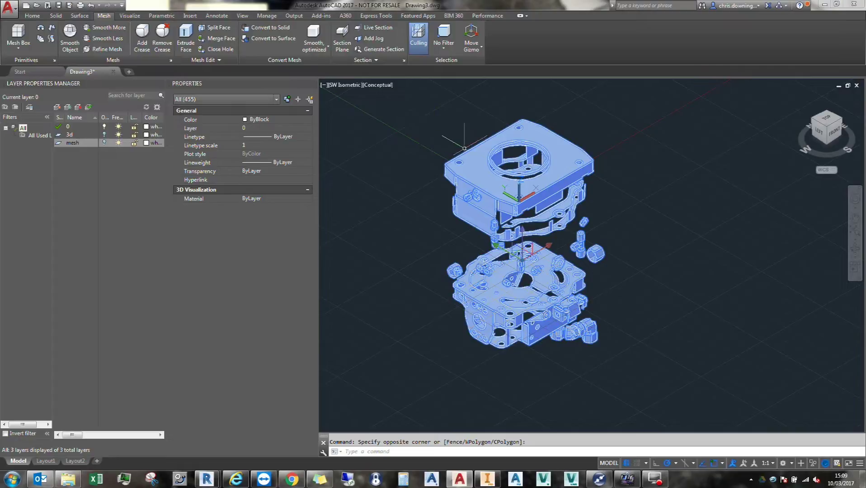
left_click(262, 128)
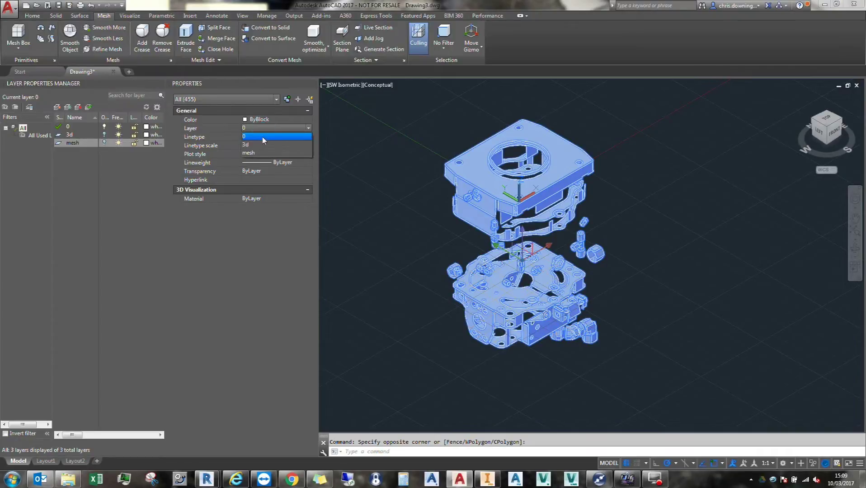
left_click(263, 153)
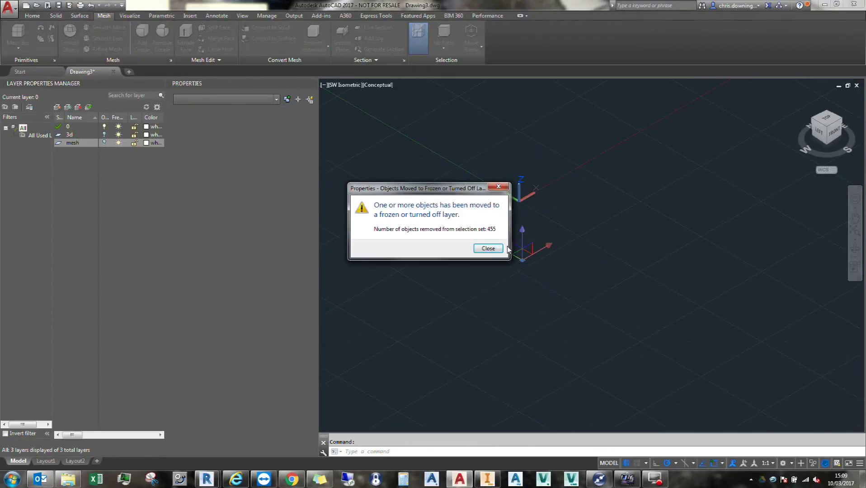
left_click(489, 247)
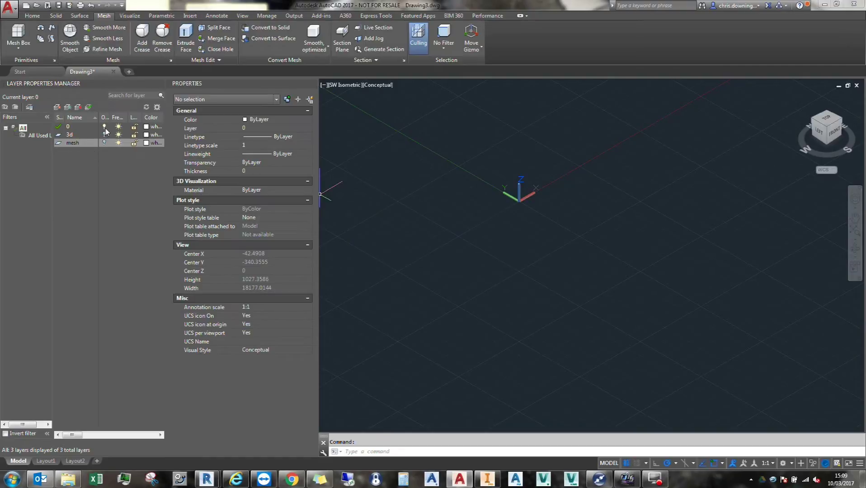
Step: Make the 3d layer current and keep it on, and turn off layer 0
double_click(60, 135)
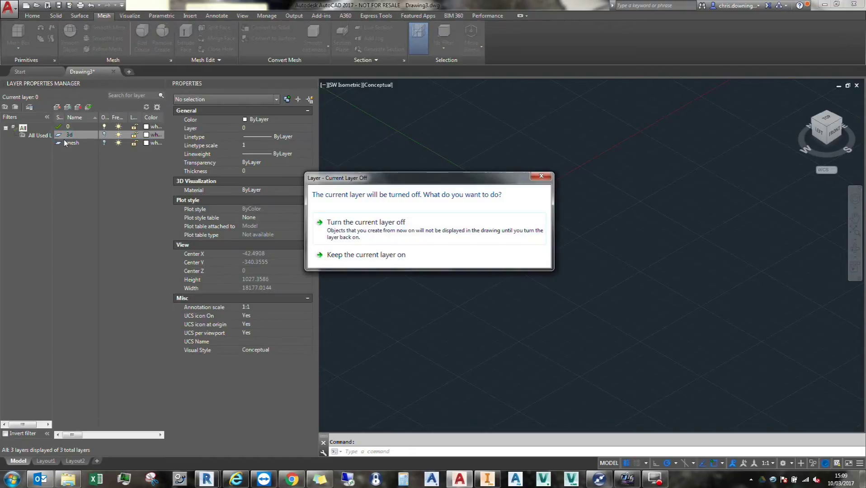
left_click(371, 253)
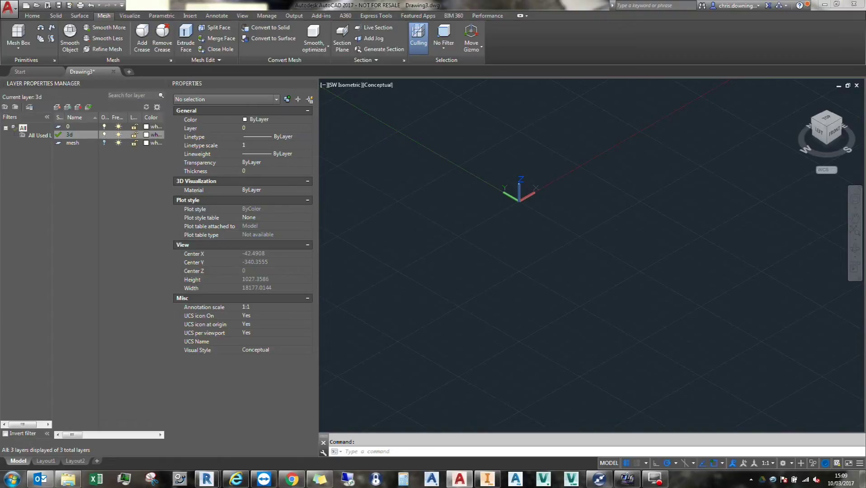
left_click(100, 127)
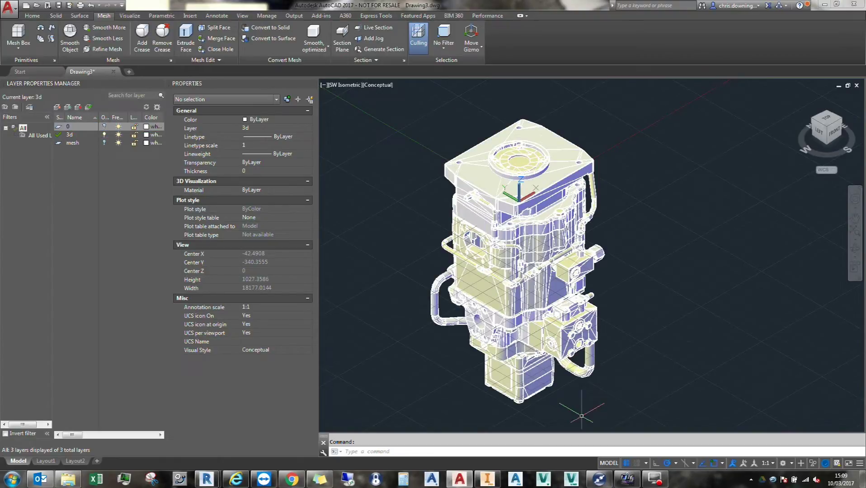
Step: Start an export of the drawing as an IGES file named Video, saved to the Desktop
scroll(558, 396, "up", 2)
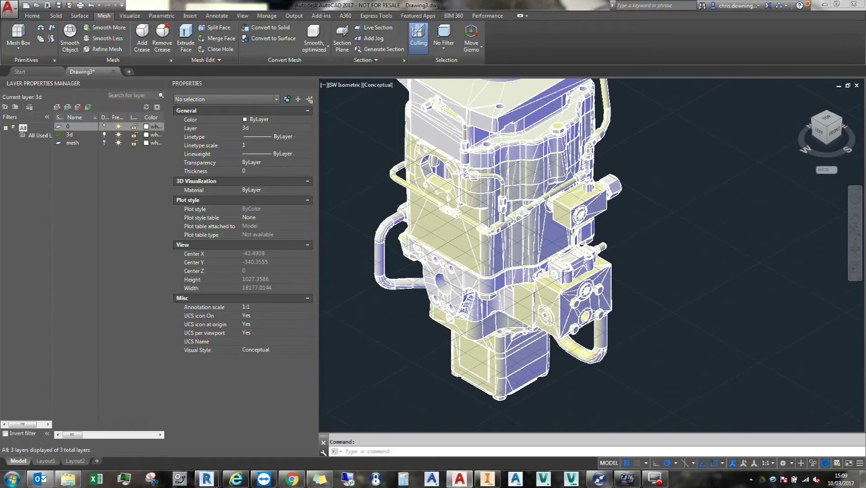
scroll(637, 367, "up", 2)
scroll(663, 329, "up", 3)
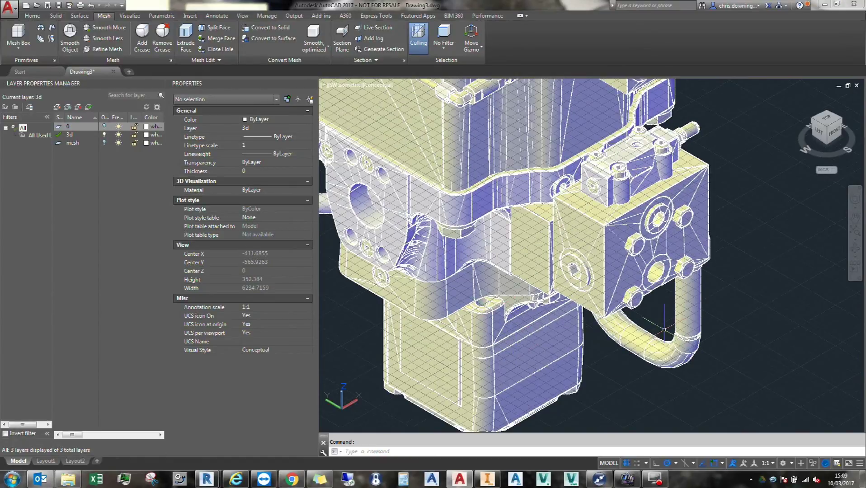
scroll(664, 329, "down", 4)
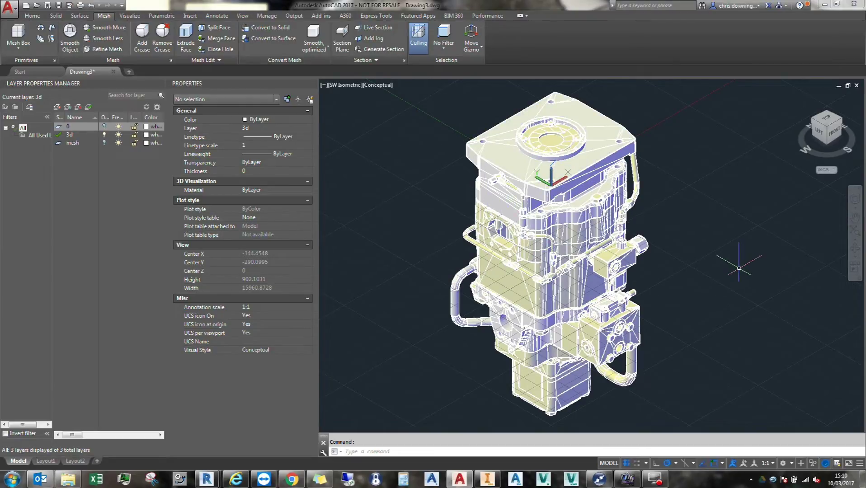
middle_click_drag(739, 268, 723, 266)
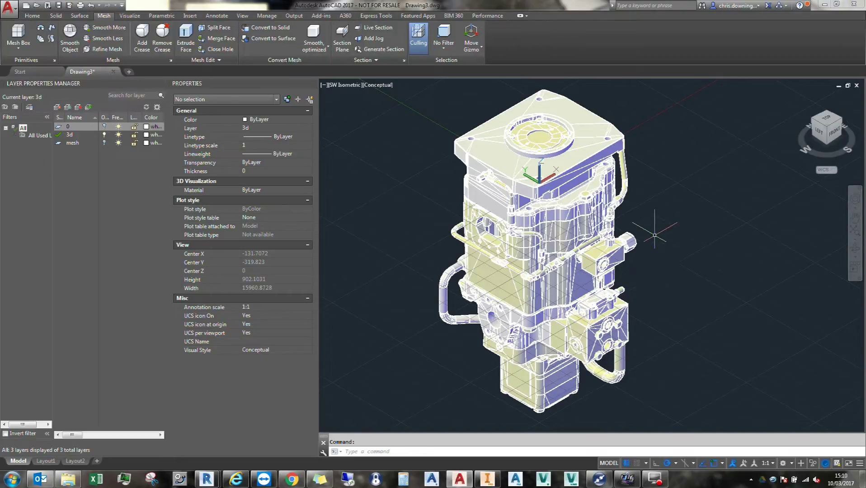
left_click(8, 9)
mouse_move(27, 154)
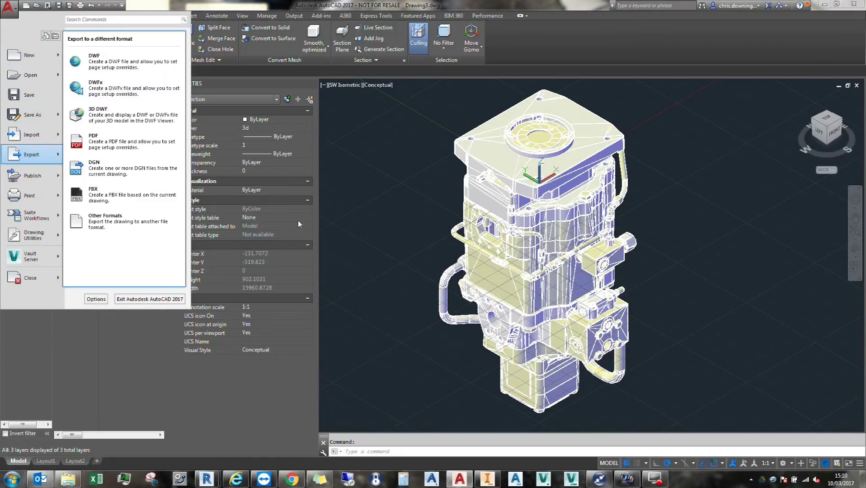
left_click(134, 225)
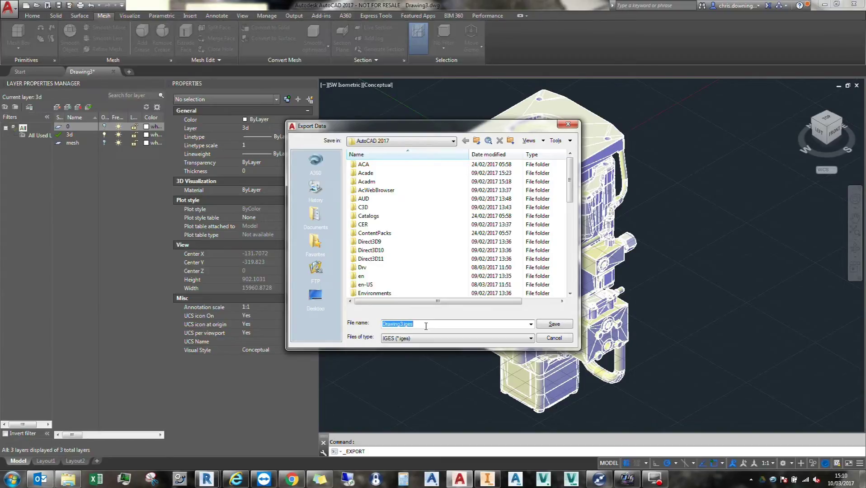
type("Video")
left_click(316, 296)
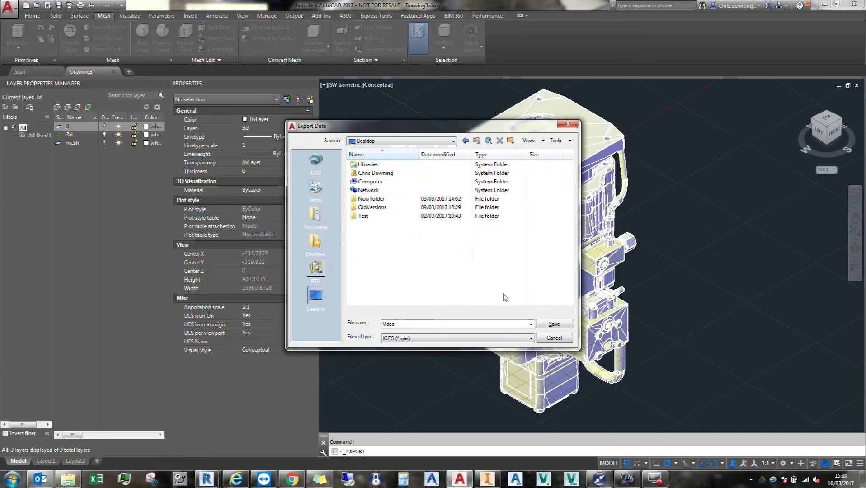
left_click(554, 324)
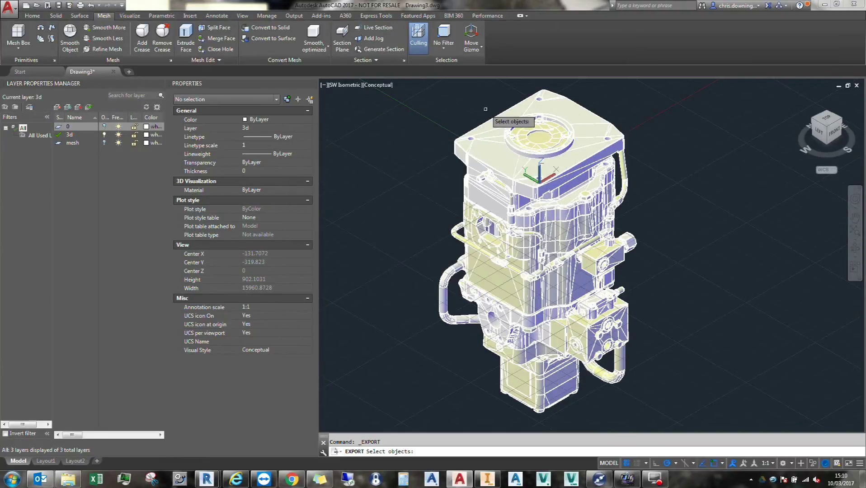
Step: Window-select the entire pump as the objects to export, confirm the selection, and dismiss the background job notice
scroll(449, 111, "down", 2)
left_click(436, 87)
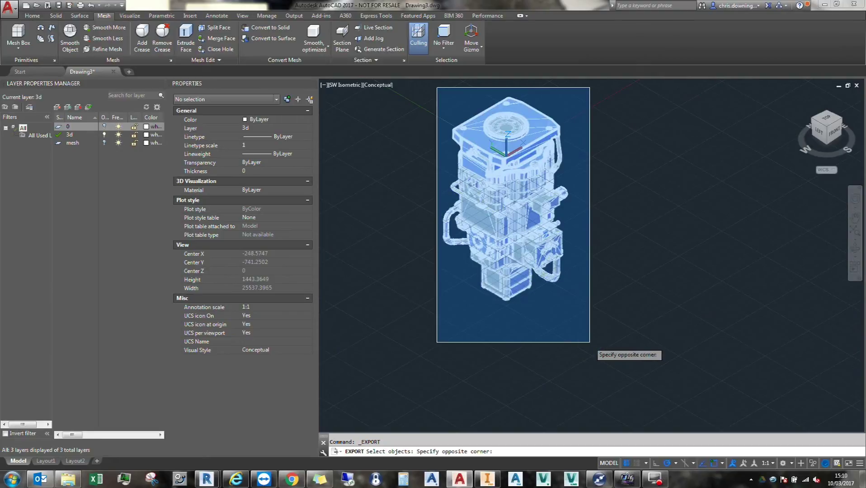
left_click(589, 342)
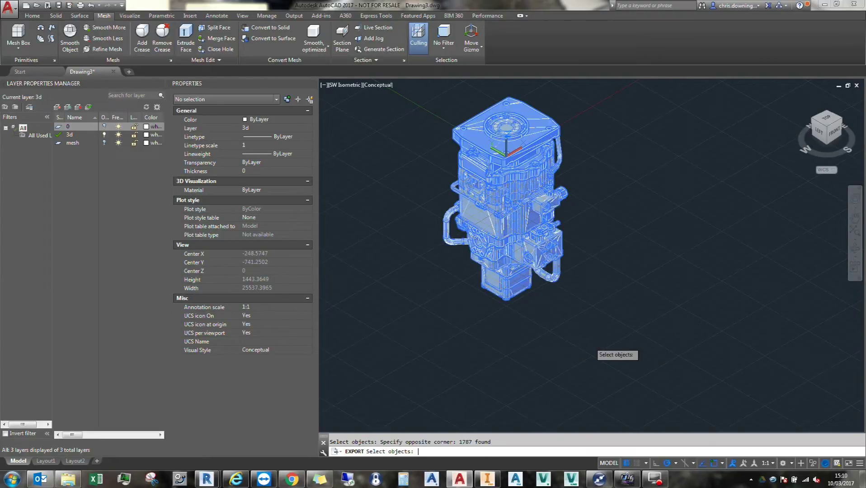
key("Return")
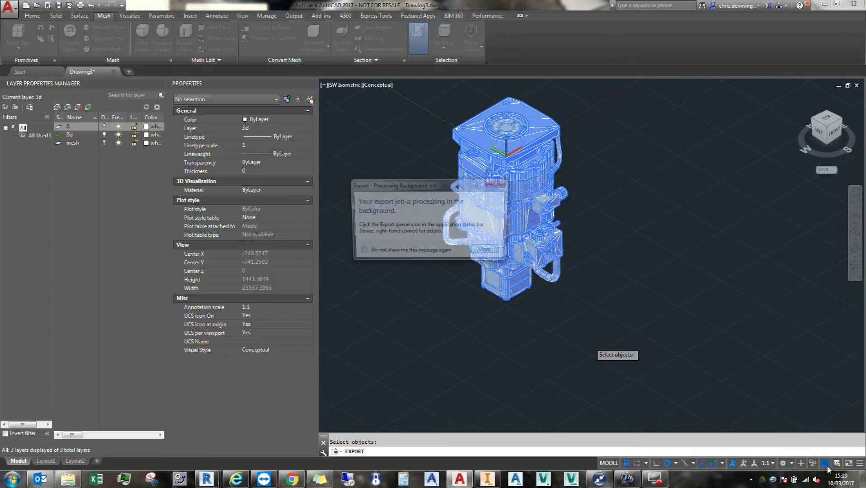
left_click(488, 252)
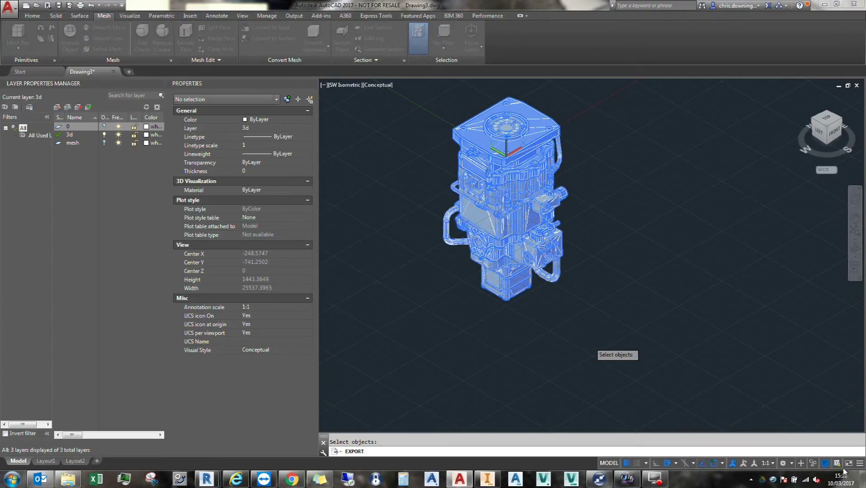
Step: Switch to Inventor, start opening a file, and look through the Desktop files sorted by item type for the exported IGES file
left_click(491, 474)
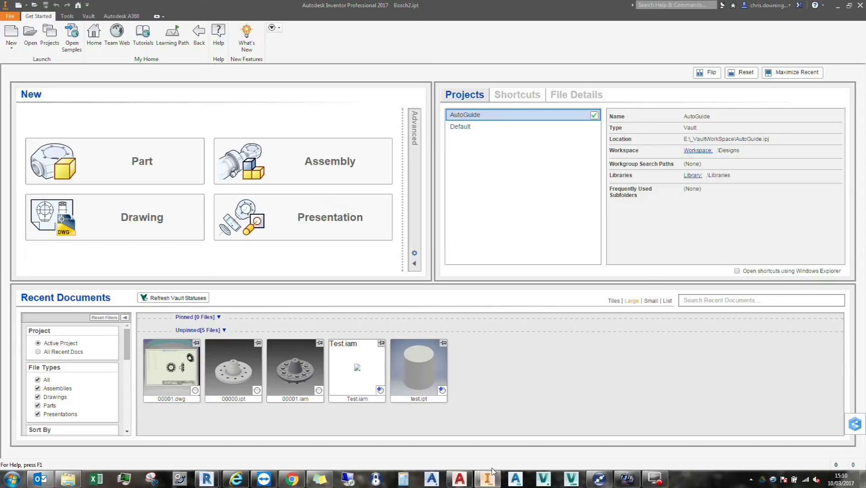
left_click(29, 33)
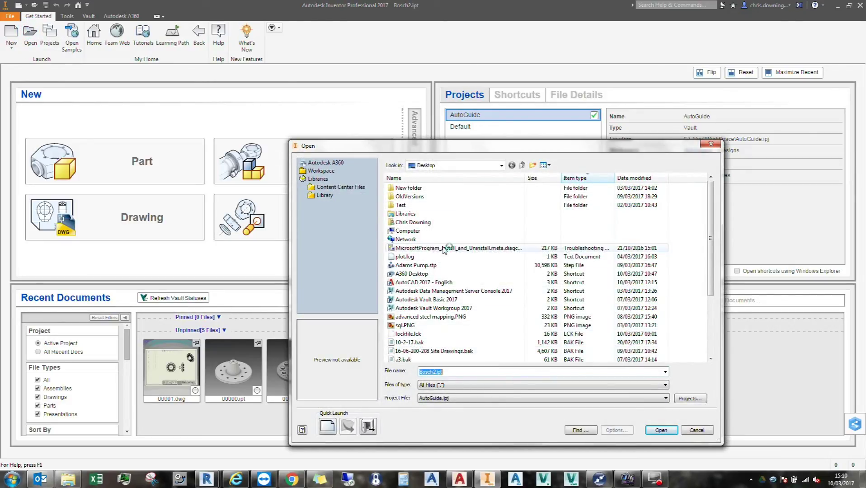
left_click_drag(710, 271, 729, 350)
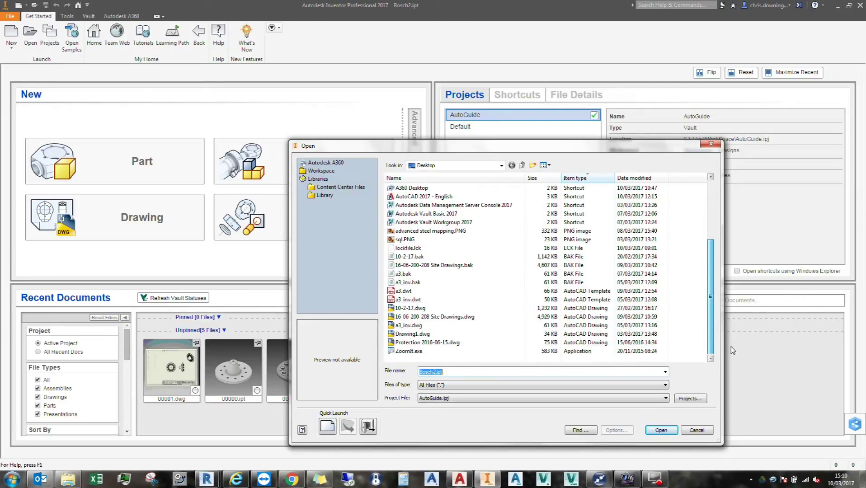
scroll(733, 350, "up", 2)
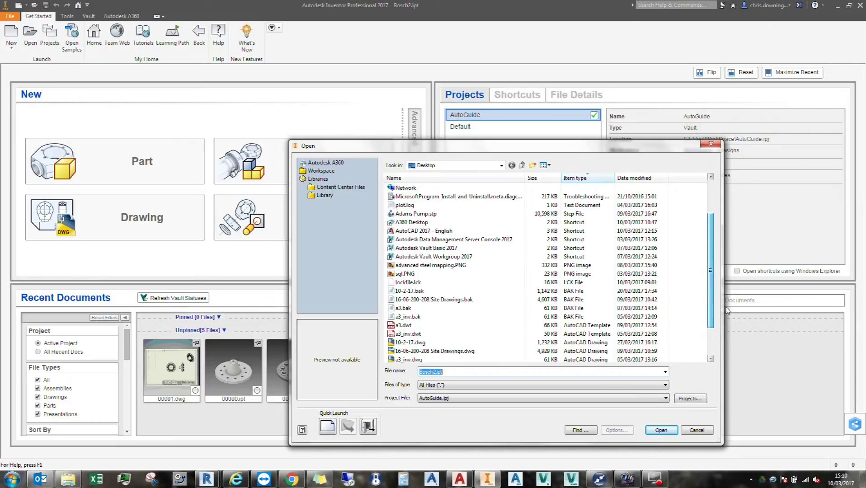
scroll(727, 304, "up", 2)
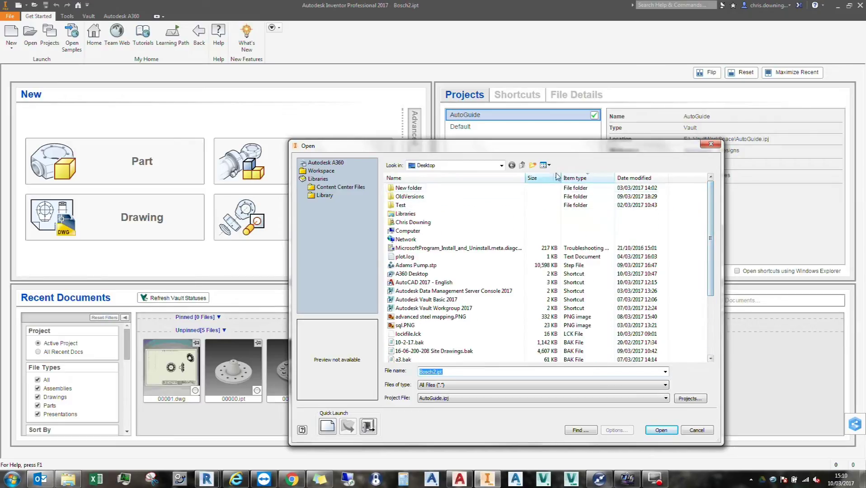
left_click(579, 180)
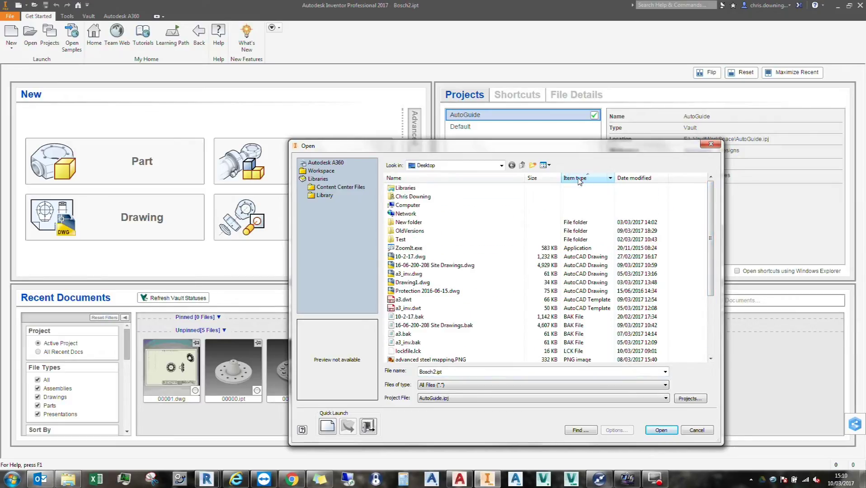
left_click(578, 180)
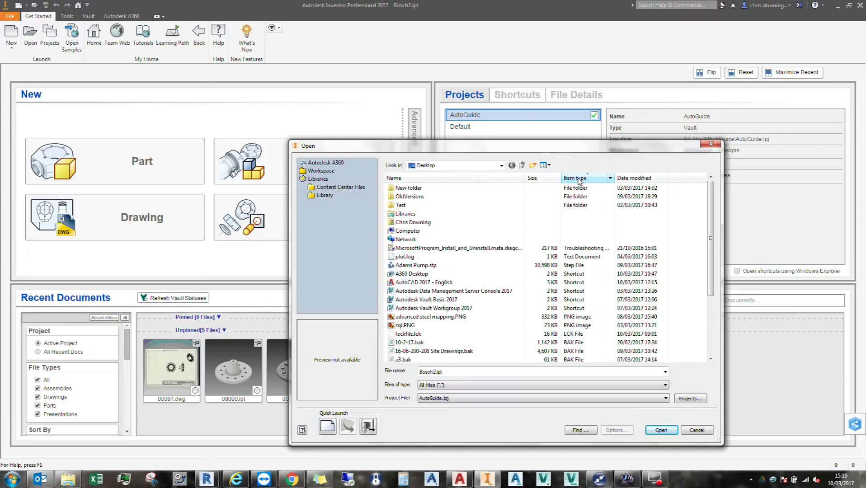
left_click(636, 82)
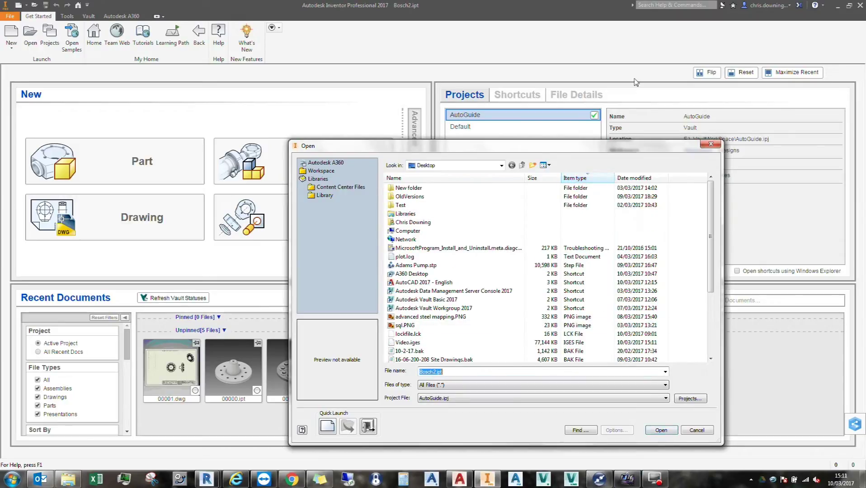
Step: Limit the file type to IGES Files and open Video.iges from the Desktop
left_click(413, 343)
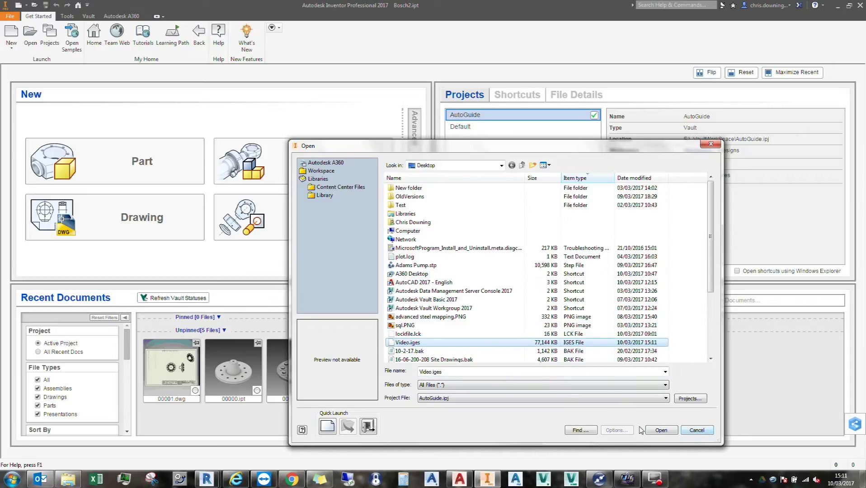
left_click(450, 385)
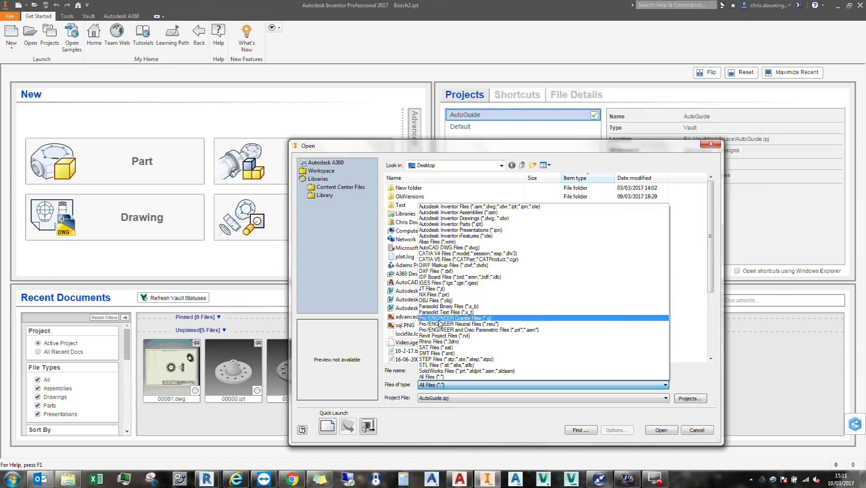
left_click(442, 282)
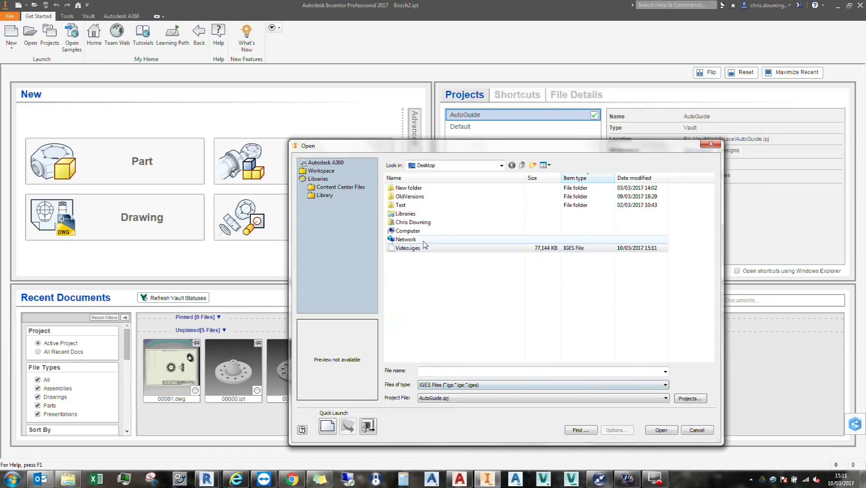
left_click(463, 248)
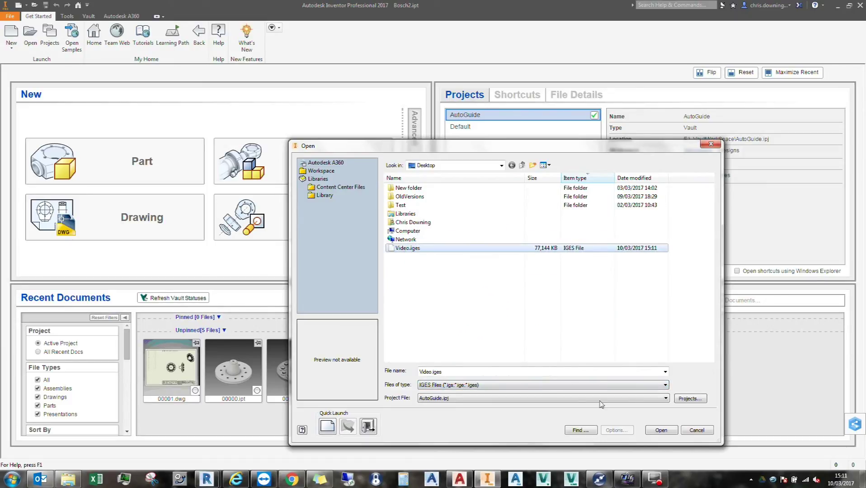
left_click(662, 430)
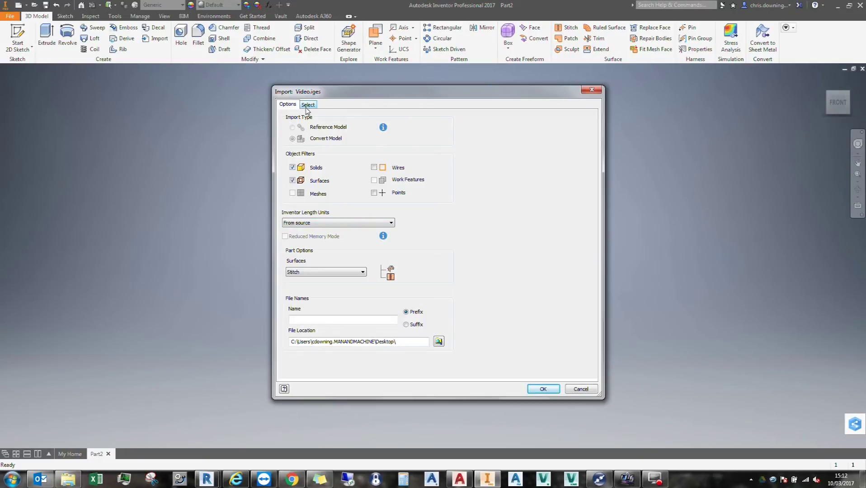
Step: Set the import length units to millimeter and load the model for object selection
left_click(334, 223)
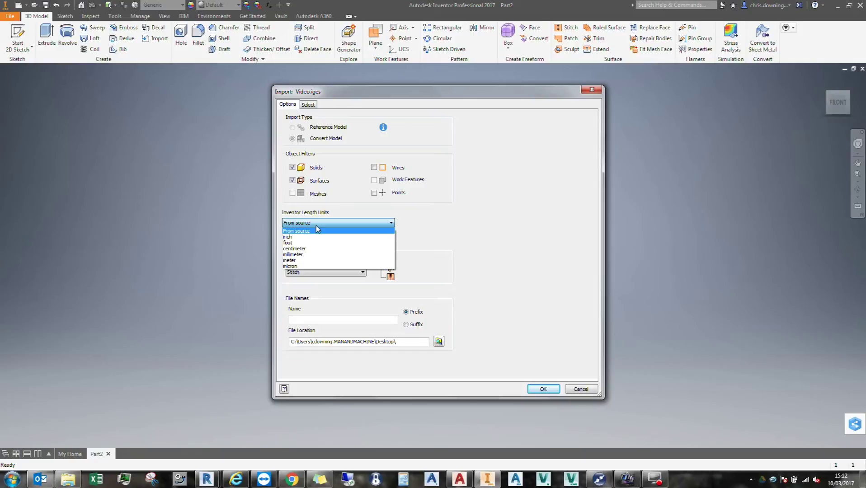
left_click(306, 255)
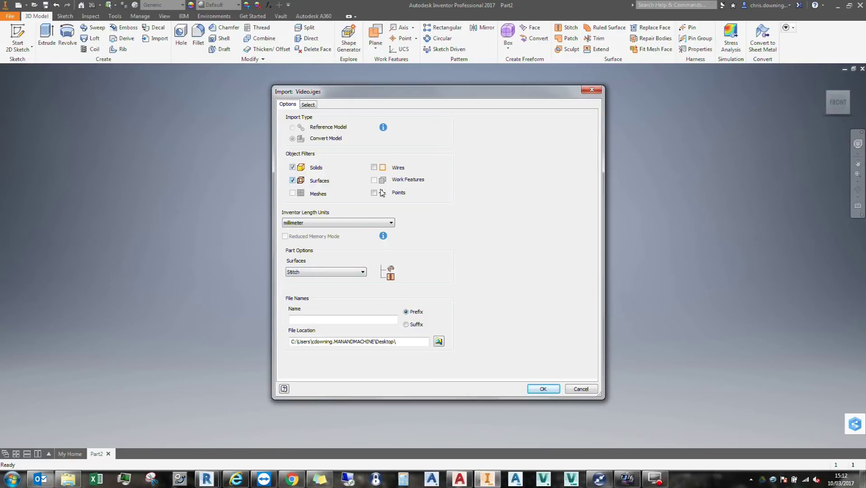
left_click(307, 104)
left_click(303, 130)
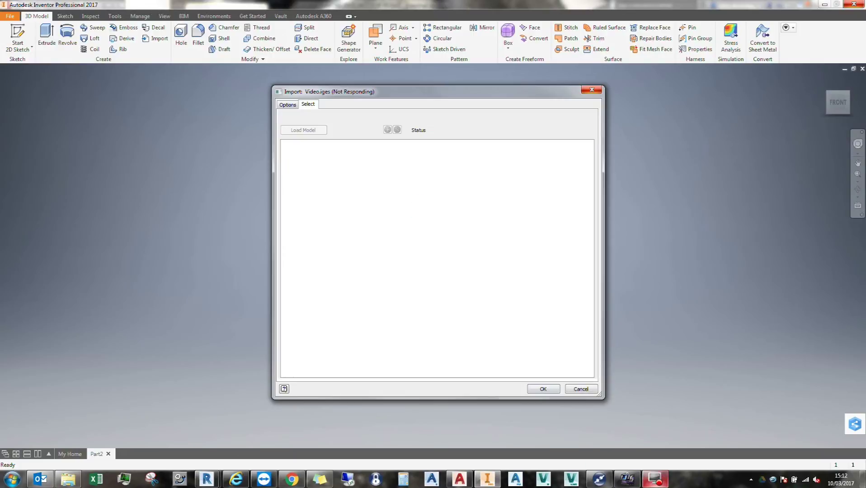
Step: Complete the Video.iges import with all of its listed bodies included
mouse_move(655, 478)
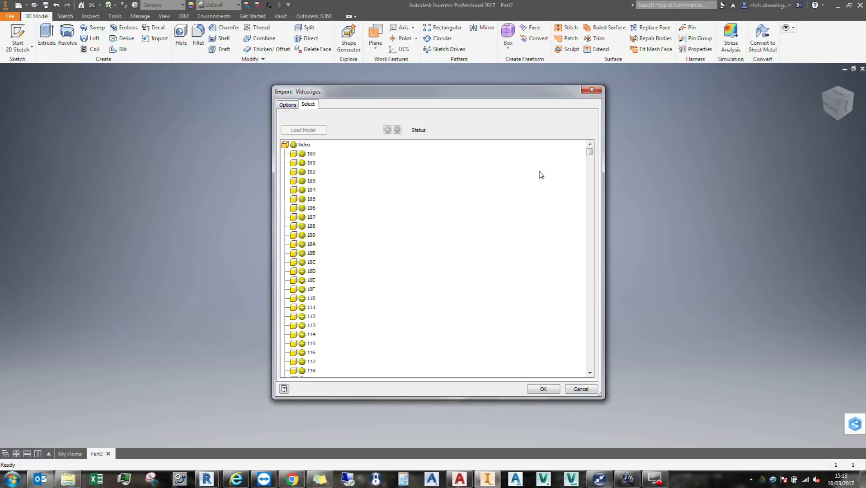
mouse_move(593, 155)
left_mouse_down()
mouse_move(596, 364)
mouse_move(587, 366)
mouse_move(589, 151)
left_mouse_up()
left_click(555, 392)
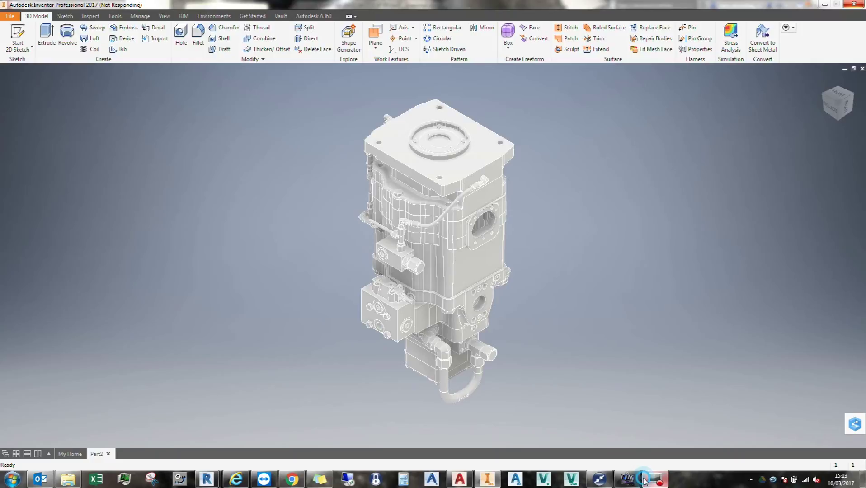
Step: Clear the face selection on the pump and display the model browser
left_click(489, 192)
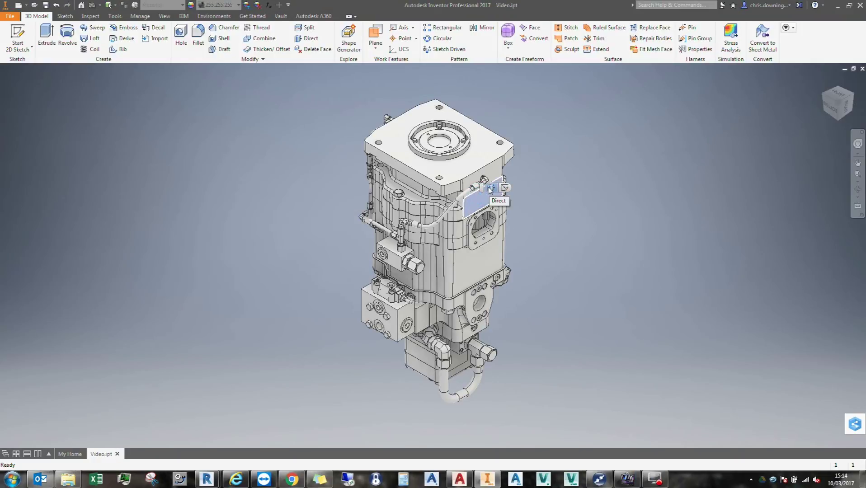
left_click(543, 217)
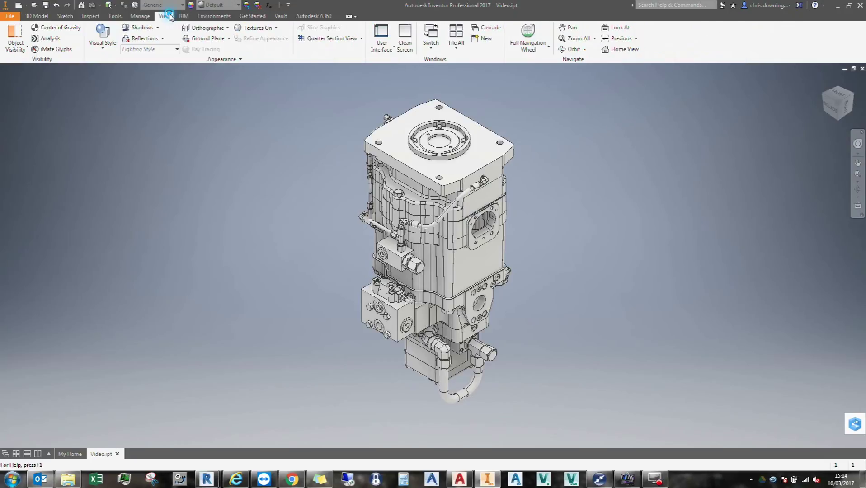
left_click(382, 47)
left_click(386, 82)
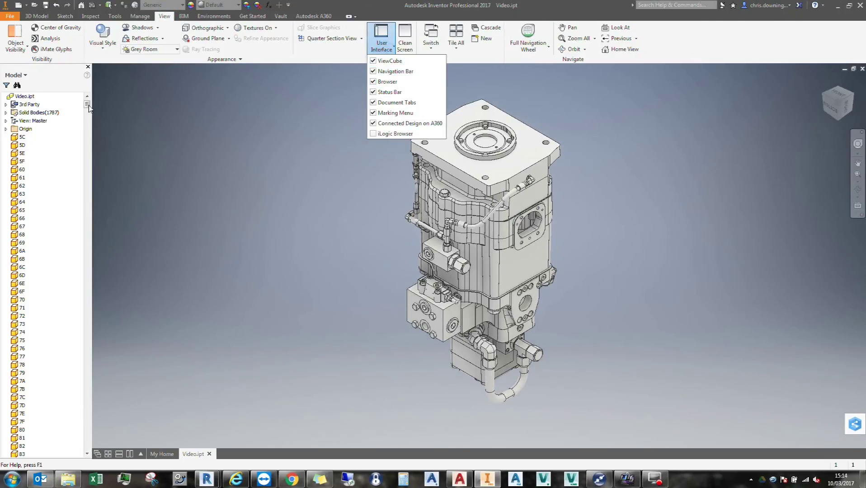
Step: Examine the imported solid bodies in the browser list, picking several to locate them on the pump, and check the model up close
left_click(87, 104)
left_click_drag(87, 105, 87, 159)
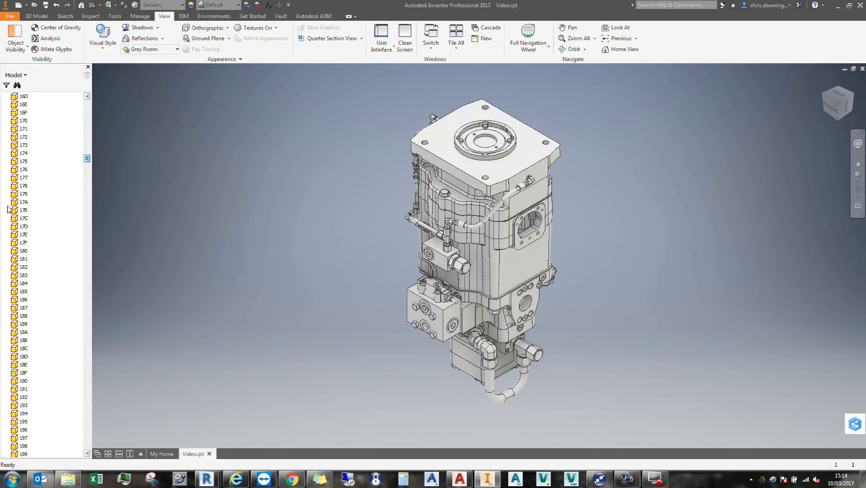
left_click(21, 203)
left_click(21, 291)
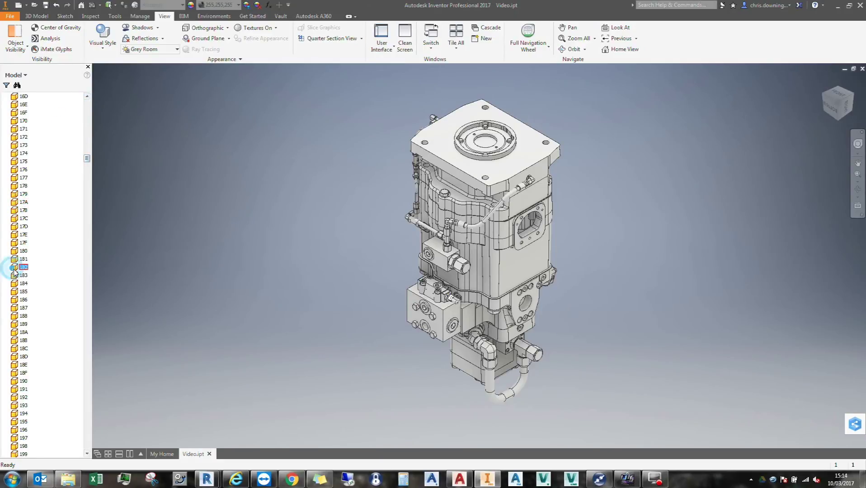
left_click(21, 348)
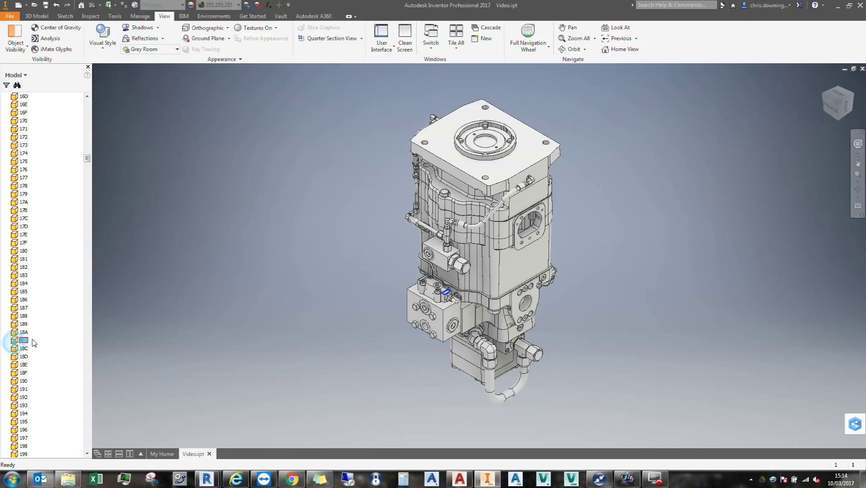
scroll(71, 317, "down", 15)
left_click(24, 373)
left_click(24, 421)
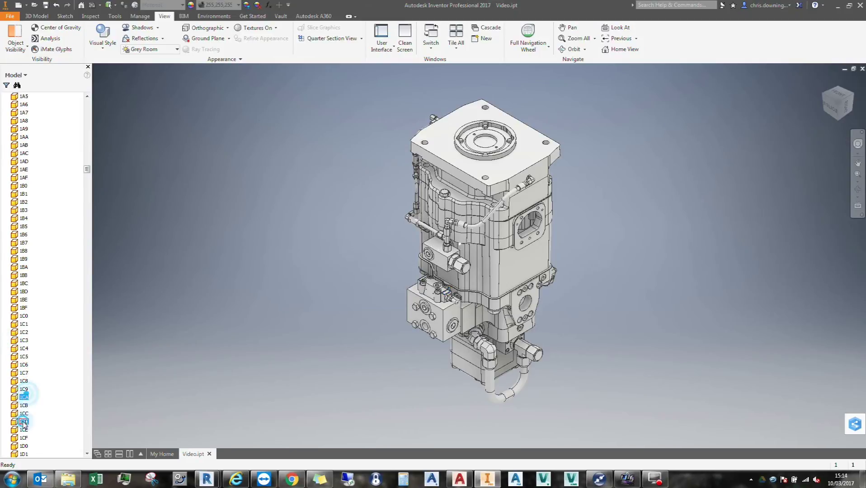
left_click_drag(85, 169, 120, 97)
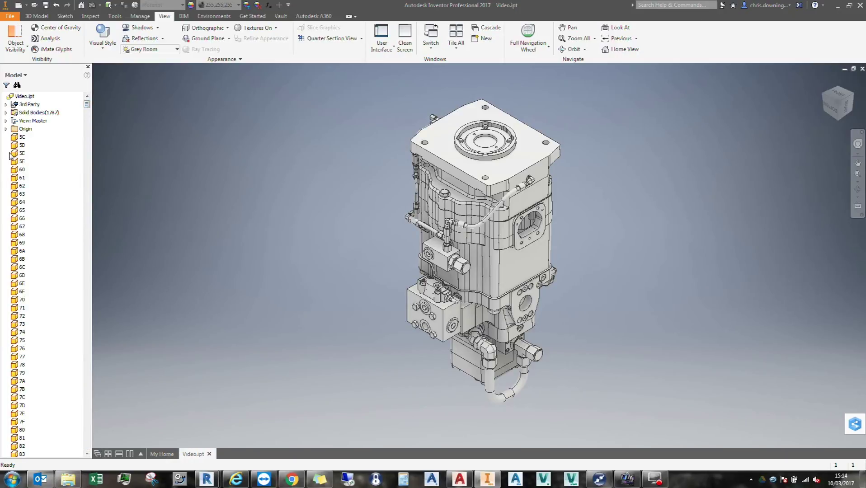
scroll(8, 113, "down", 2)
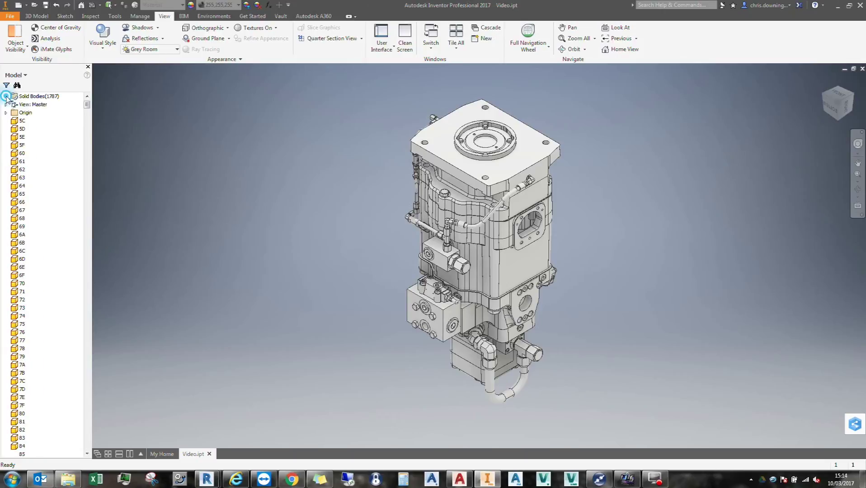
left_click(7, 112)
left_click(6, 113)
scroll(321, 227, "up", 5)
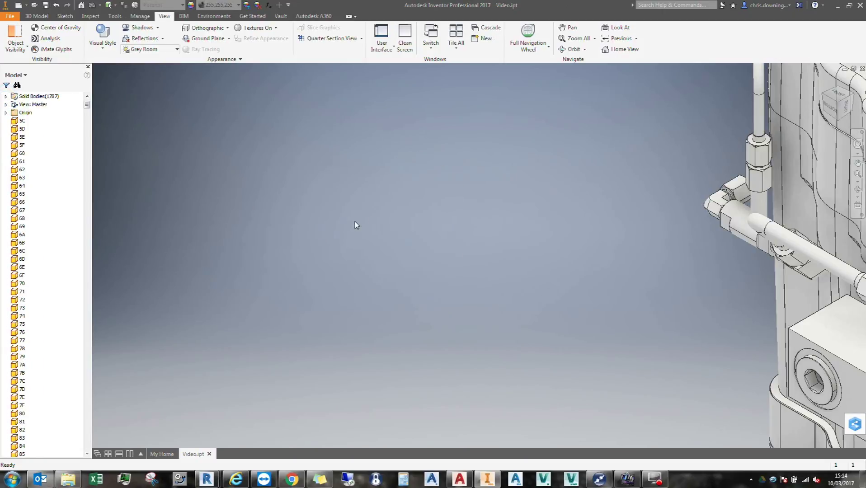
scroll(347, 211, "down", 4)
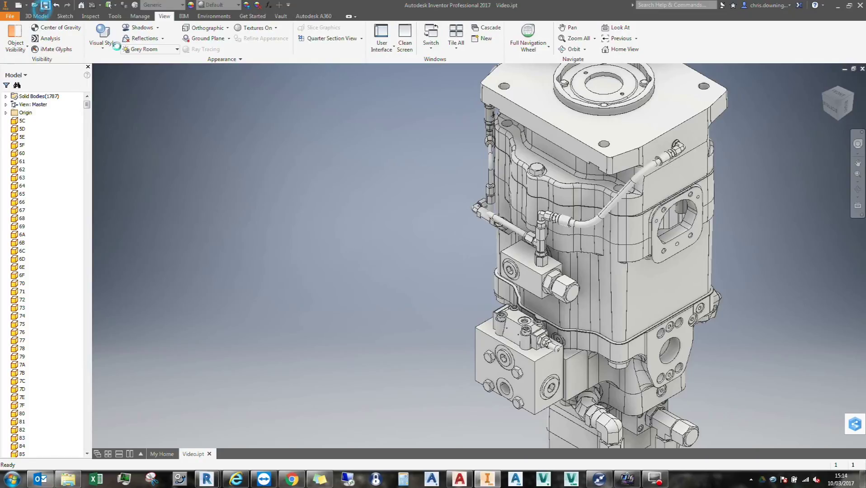
Step: Save the imported pump as Video.ipt and minimize the part's window
left_click(45, 5)
left_click(9, 17)
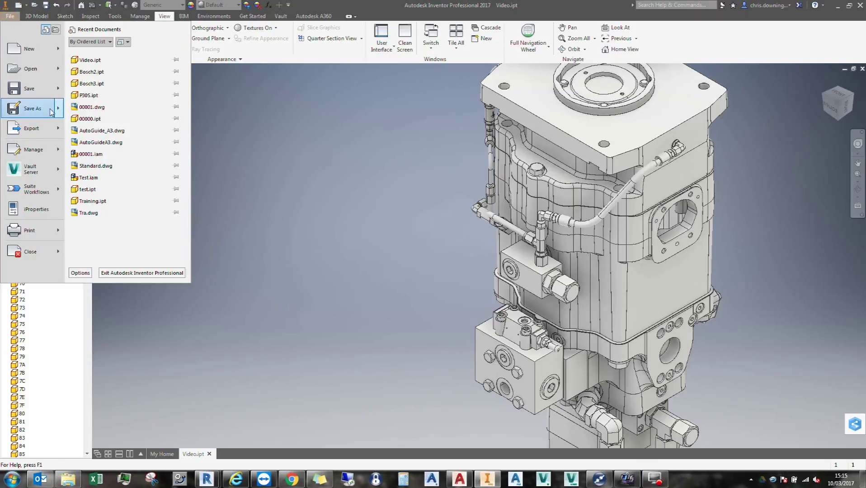
left_click(326, 153)
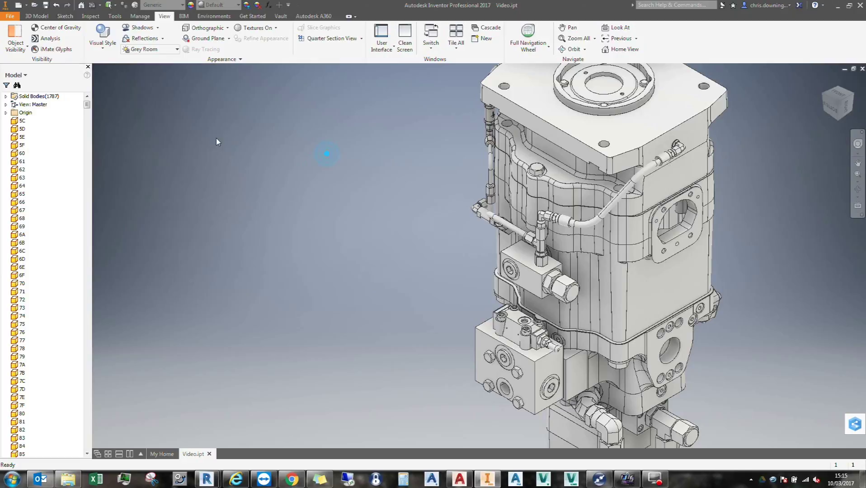
left_click_drag(88, 105, 88, 100)
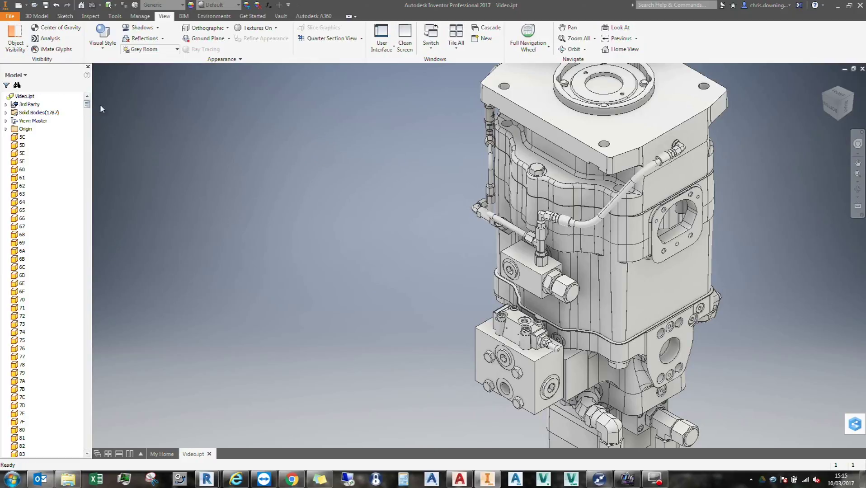
left_click(844, 68)
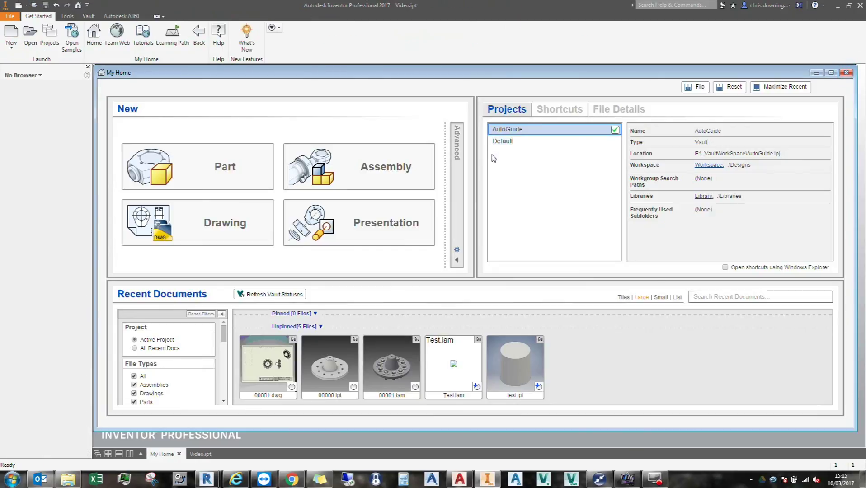
Step: Create a new assembly, choose Video.ipt from the Desktop as the component to place, and accept the unsaved-file warning
left_click(368, 176)
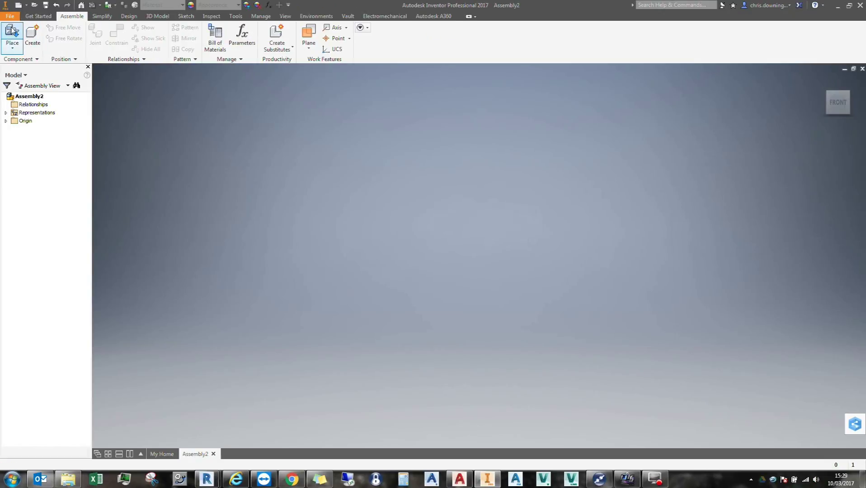
left_click(12, 33)
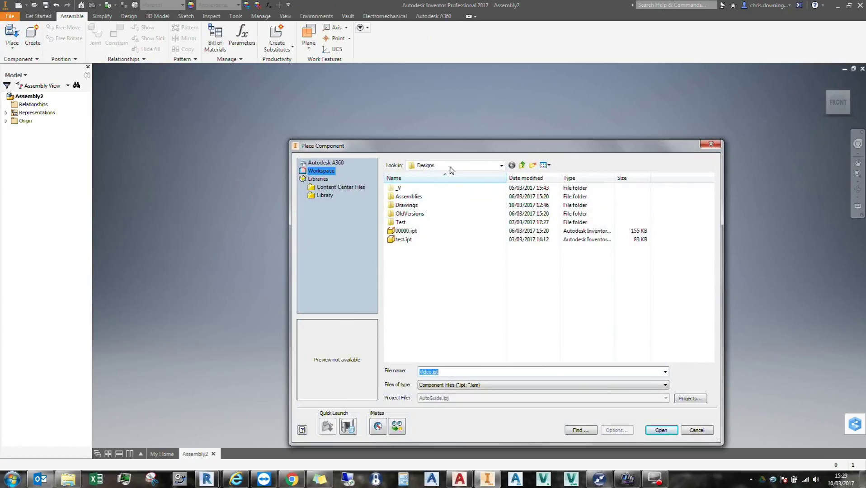
left_click(447, 166)
left_click(425, 181)
left_click(400, 248)
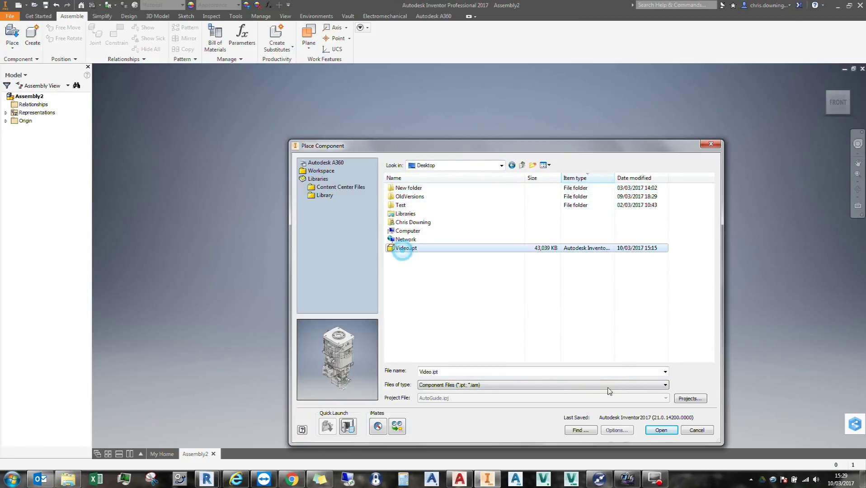
left_click(648, 430)
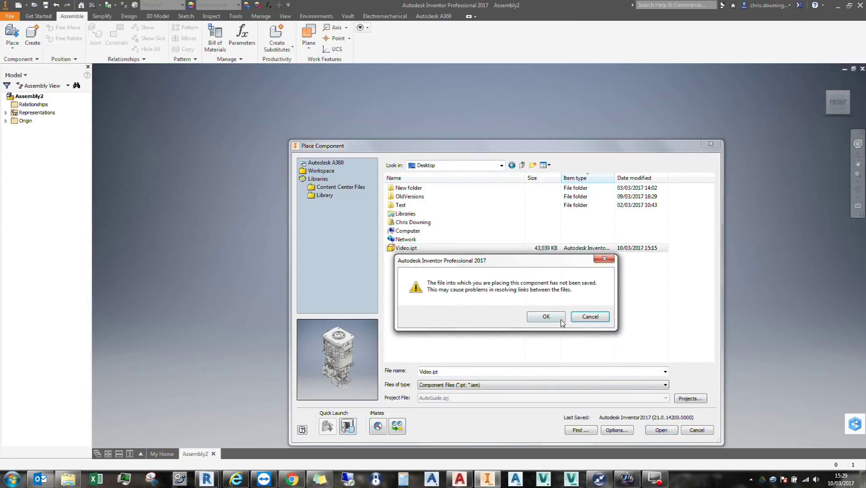
left_click(546, 316)
left_click(454, 318)
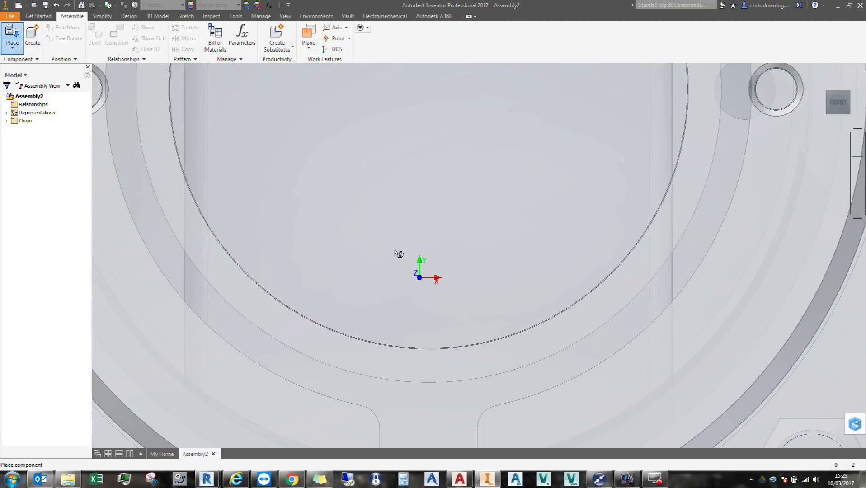
Step: Place one instance of the pump grounded at the assembly origin and end the placement
right_click(396, 229)
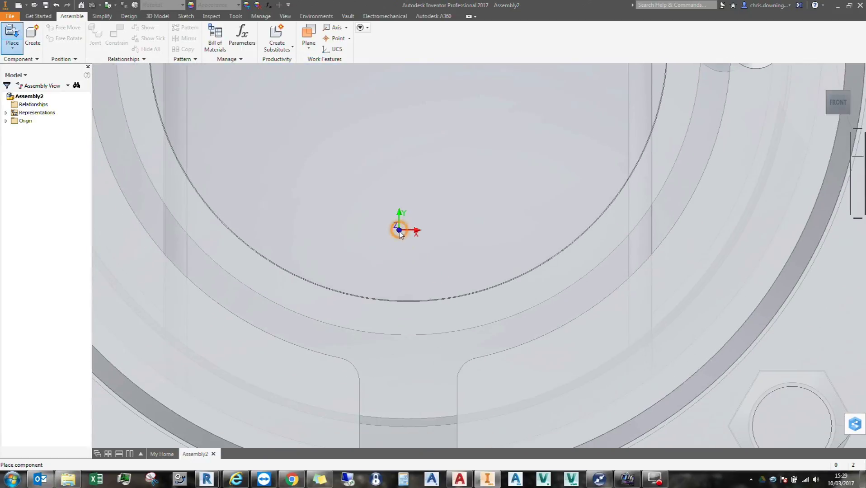
left_click(458, 243)
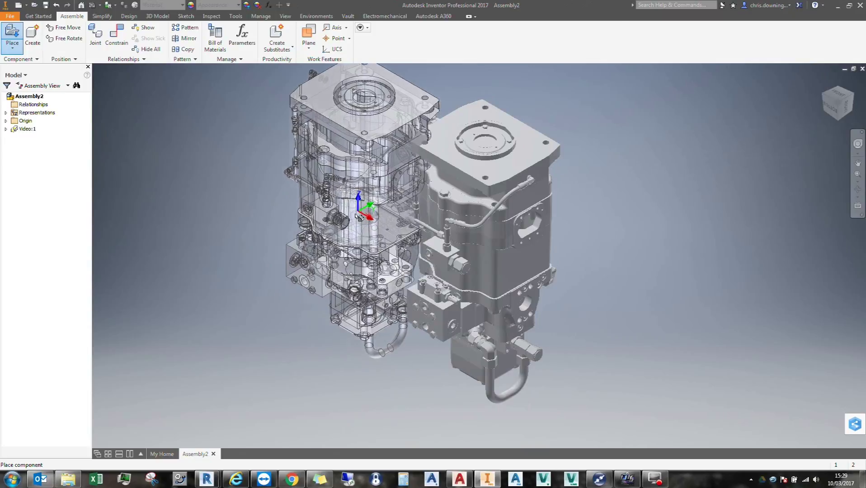
key("Escape")
Step: Inspect the placed pump as a single component, viewing its lower fittings up close
middle_click_drag(580, 253, 498, 248)
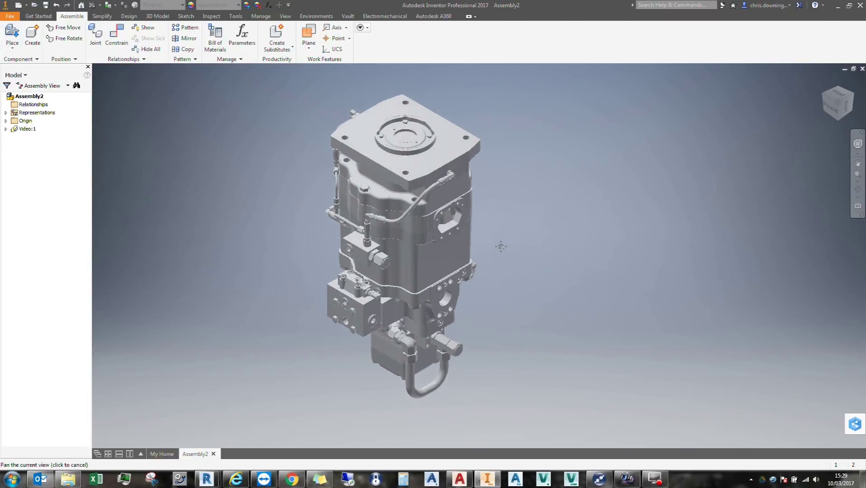
left_click(459, 351)
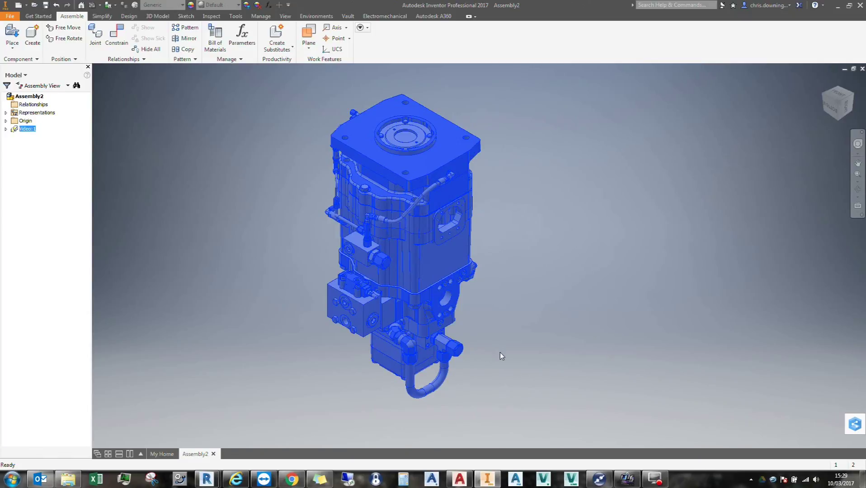
left_click(532, 342)
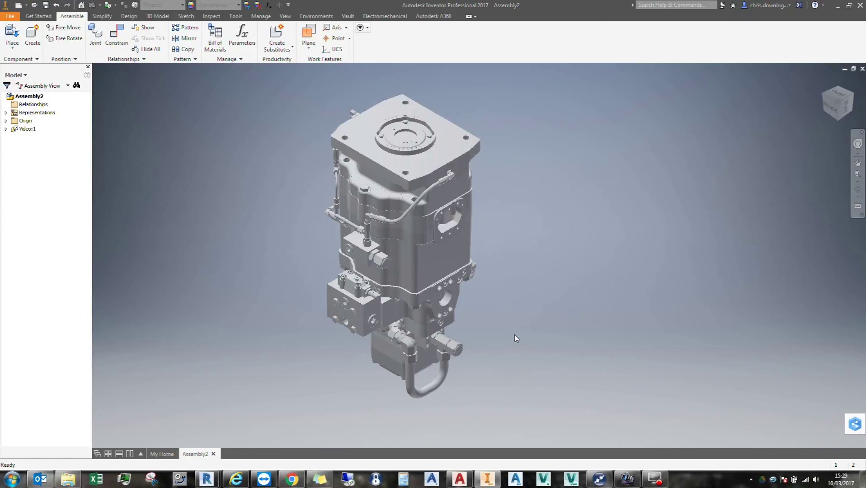
scroll(452, 304, "up", 3)
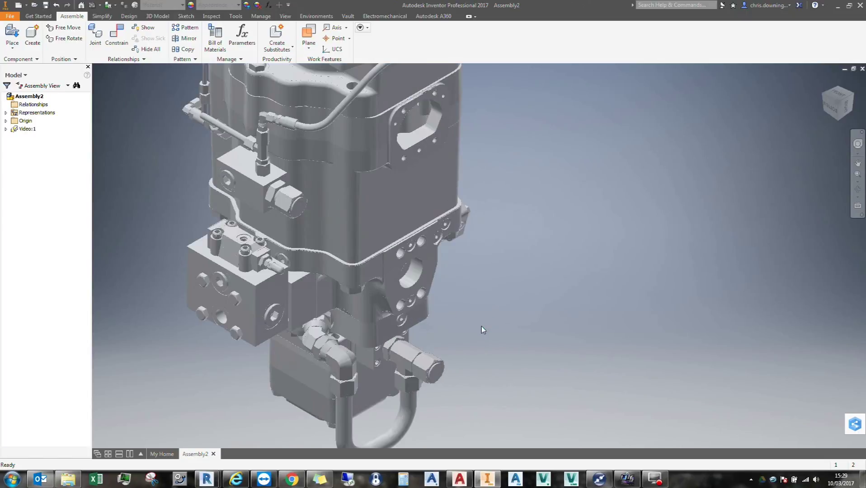
scroll(481, 326, "down", 3)
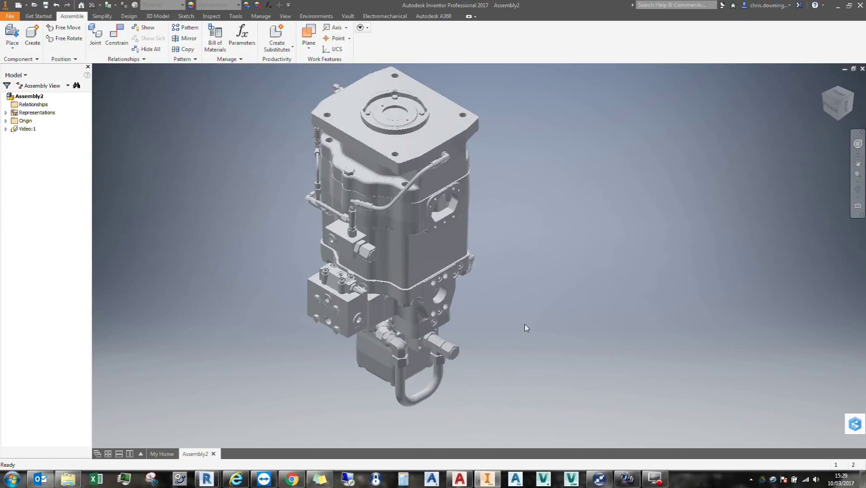